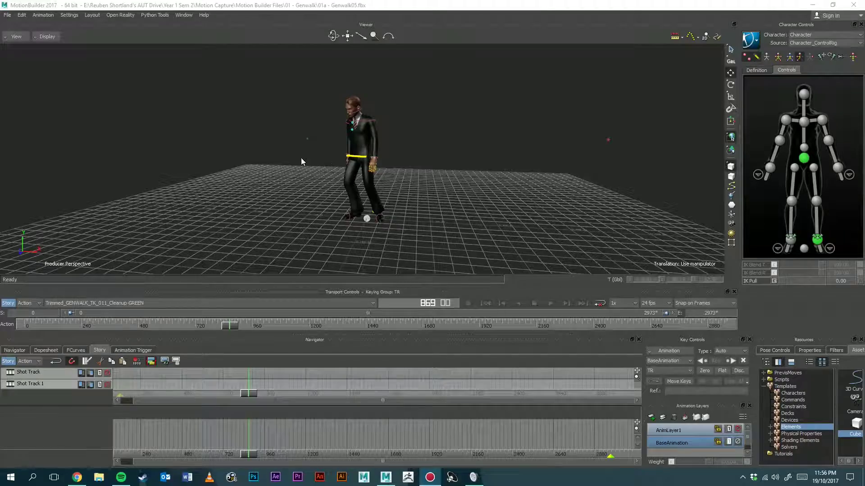
Step: Locate the start of a walking section in the take and set the timeline's start frame to 955
left_click_drag(291, 161, 385, 167, "alt")
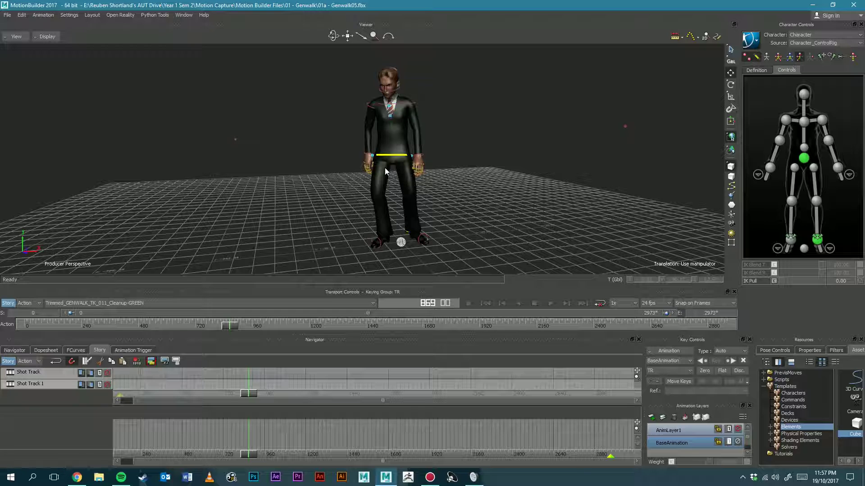
left_click_drag(231, 327, 310, 326)
left_click_drag(444, 180, 364, 198, "ctrl+shift")
scroll(379, 208, "down", 4)
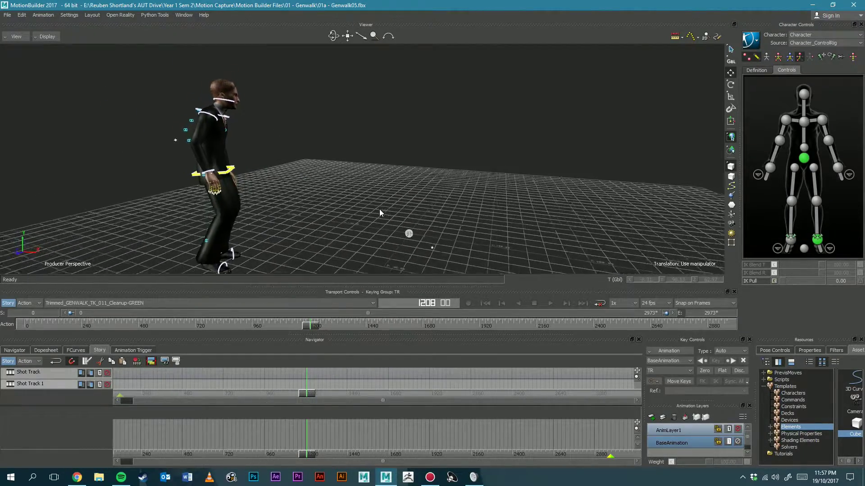
mouse_move(315, 326)
left_mouse_down()
mouse_move(270, 326)
mouse_move(301, 326)
left_mouse_up()
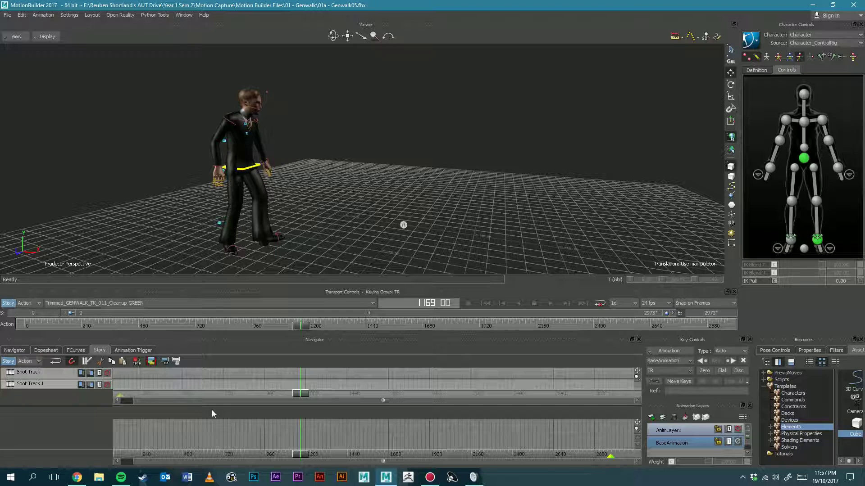
left_click(302, 324)
left_click_drag(302, 324, 249, 329)
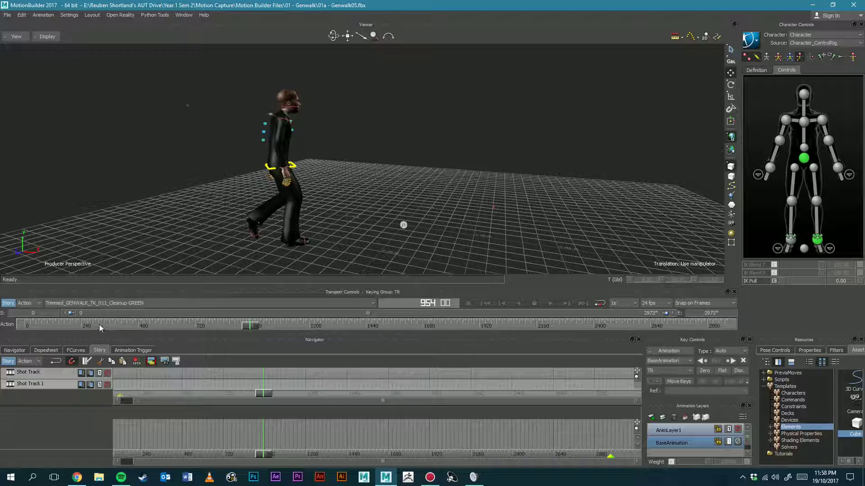
type("955")
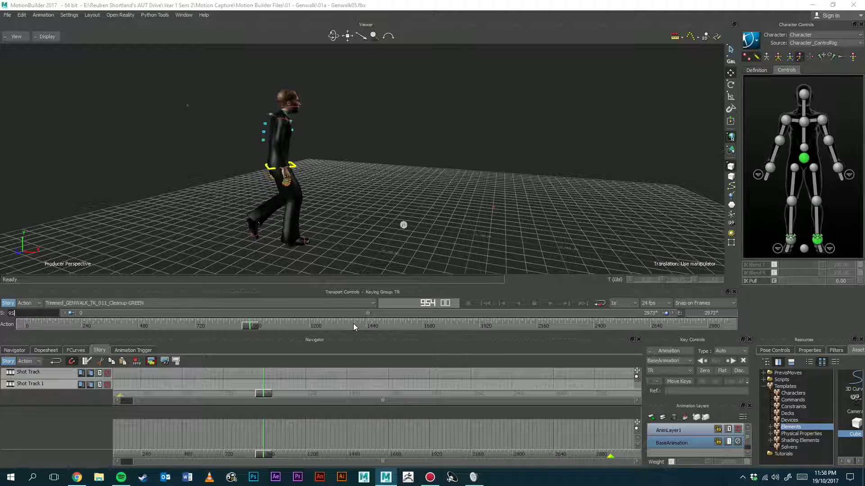
key("Return")
Step: Find where the walking section ends and set the timeline's end frame to 1000
left_click_drag(265, 394, 273, 396)
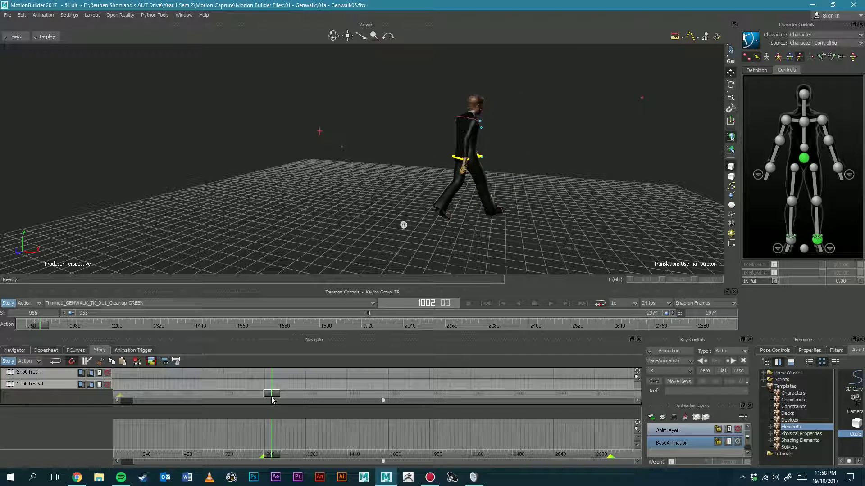
key("space")
left_click(713, 315)
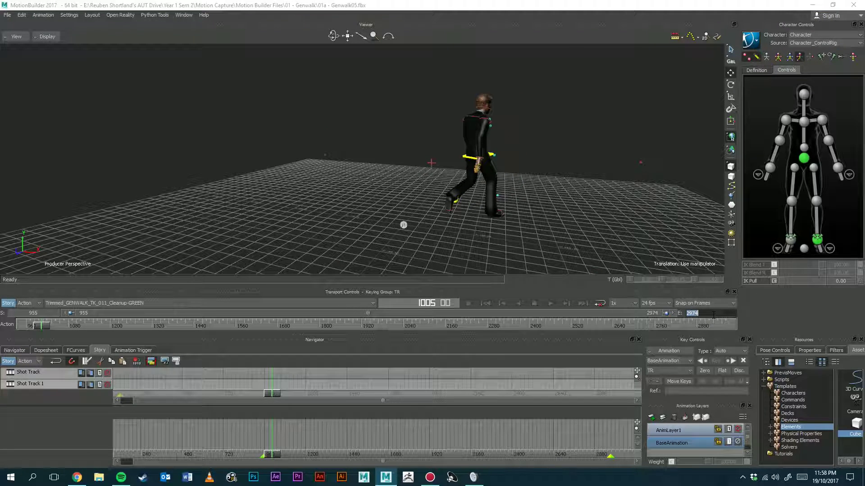
type("1000")
key("Return")
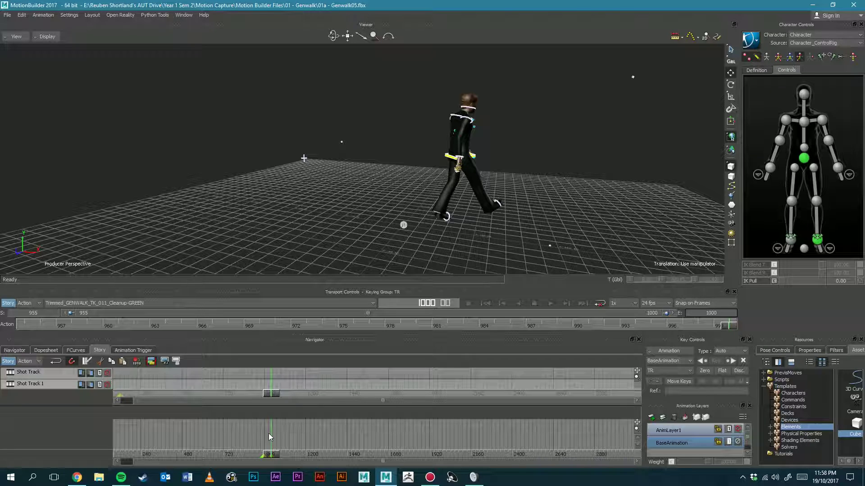
Step: Delete the extra shot track below the first one and insert a Character Animation Track in the Story editor
left_click(46, 386)
key("Delete")
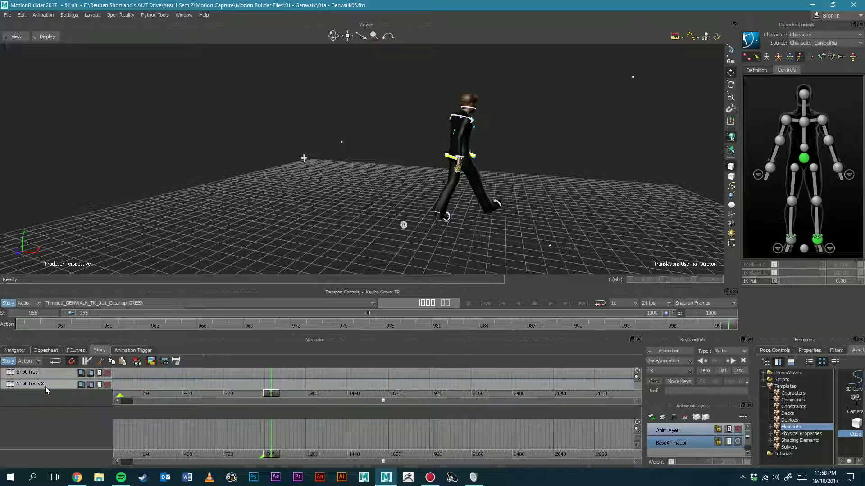
right_click(55, 439)
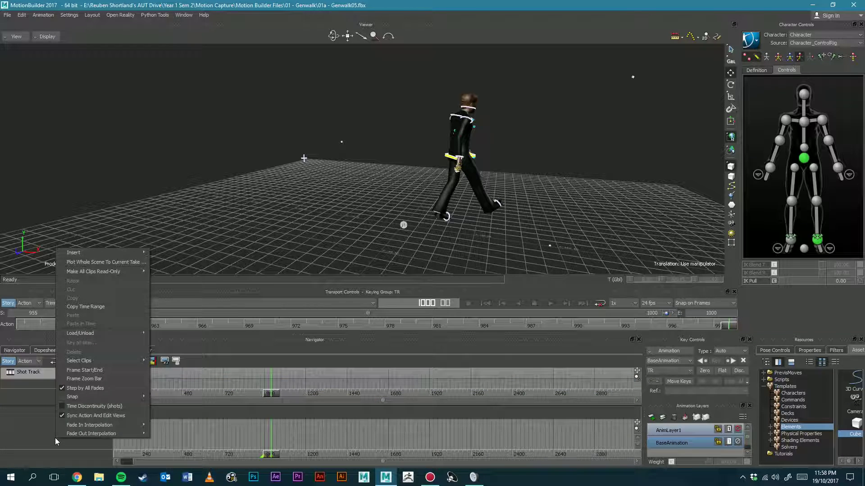
mouse_move(101, 364)
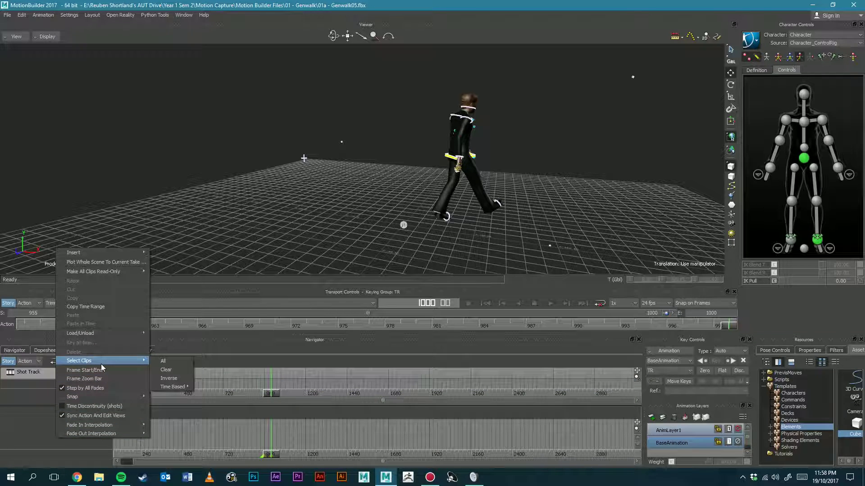
mouse_move(109, 253)
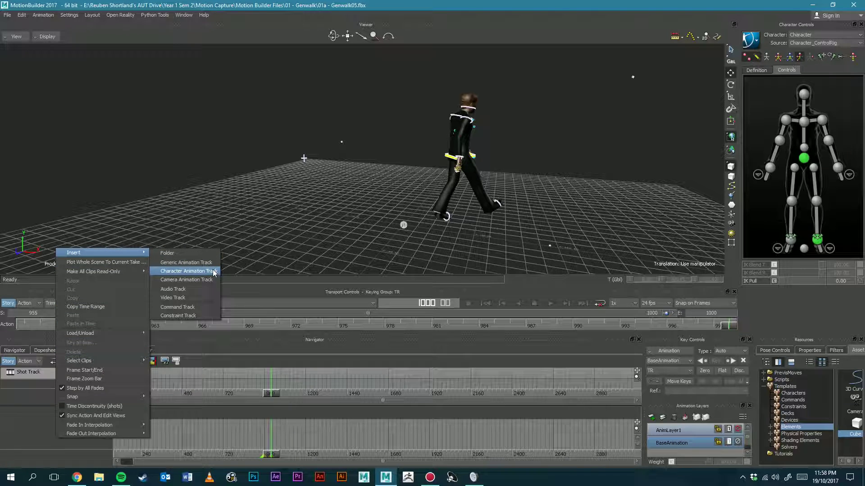
left_click(214, 273)
Step: Assign Character to the new character track and insert the current take on it, accepting the merged animation layers
left_click(70, 435)
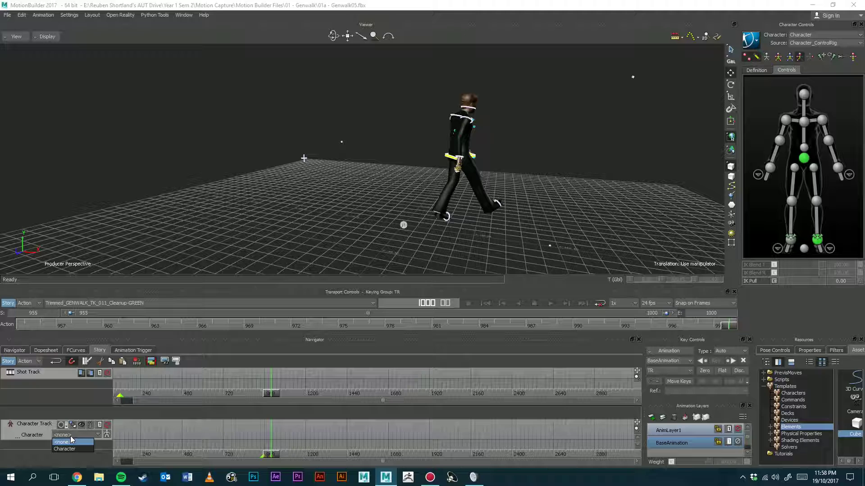
left_click(71, 449)
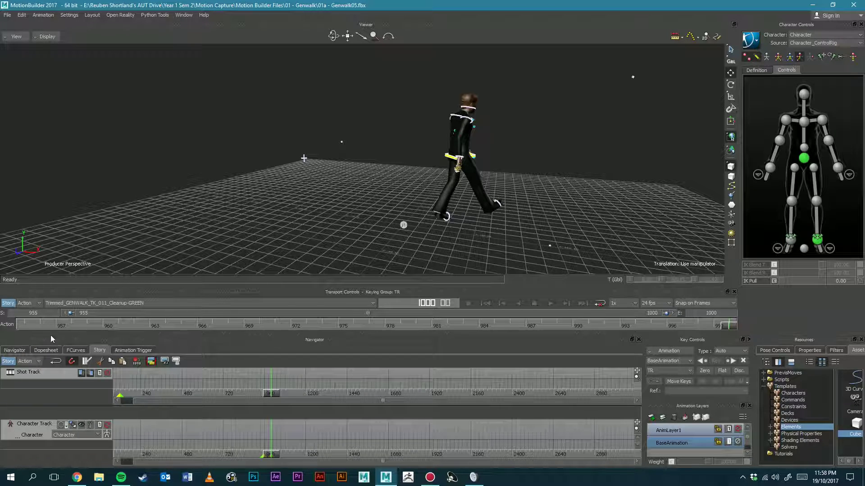
right_click(36, 429)
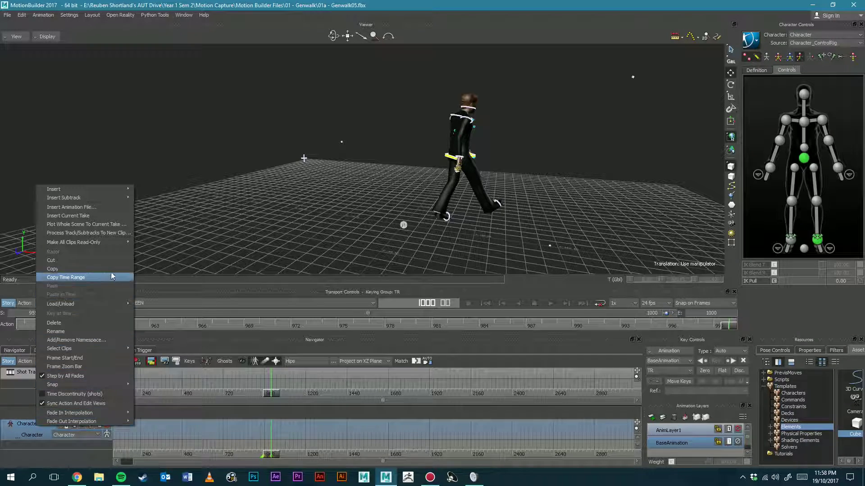
left_click(91, 216)
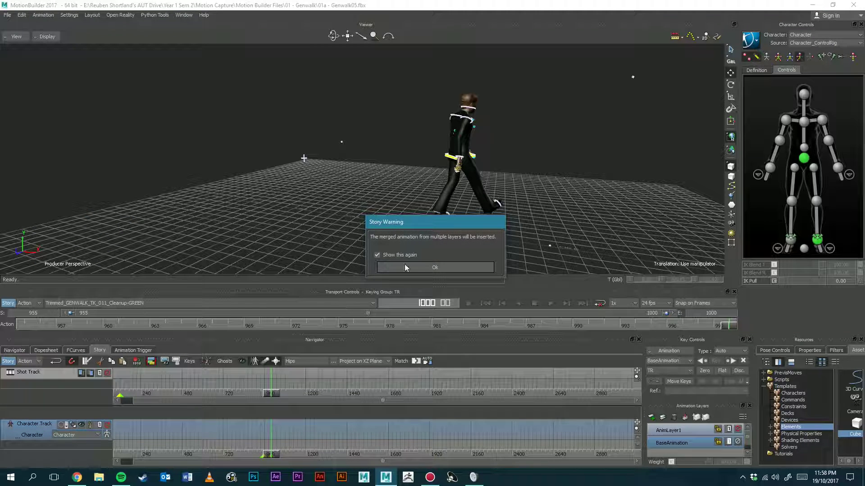
left_click(426, 268)
Step: Move the walk clip so that it begins at frame 0 and set the timeline's start frame to 0
left_click(270, 456)
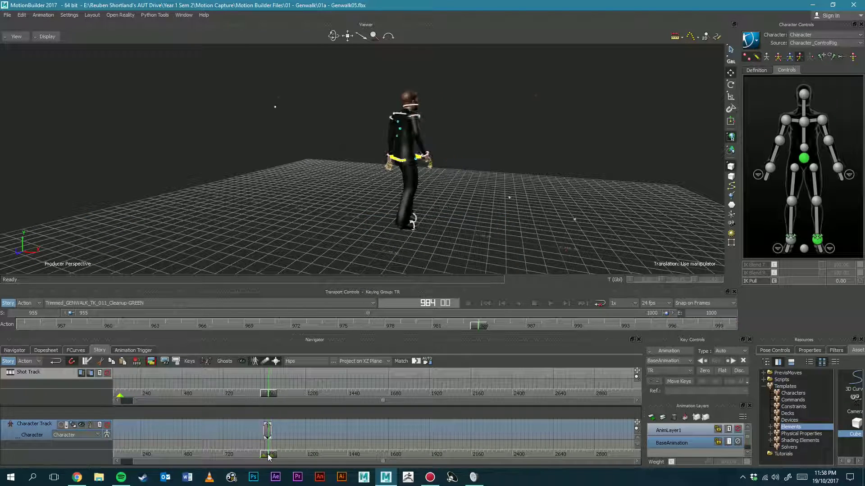
left_click_drag(269, 455, 194, 434)
left_click_drag(531, 432, 279, 454, "ctrl")
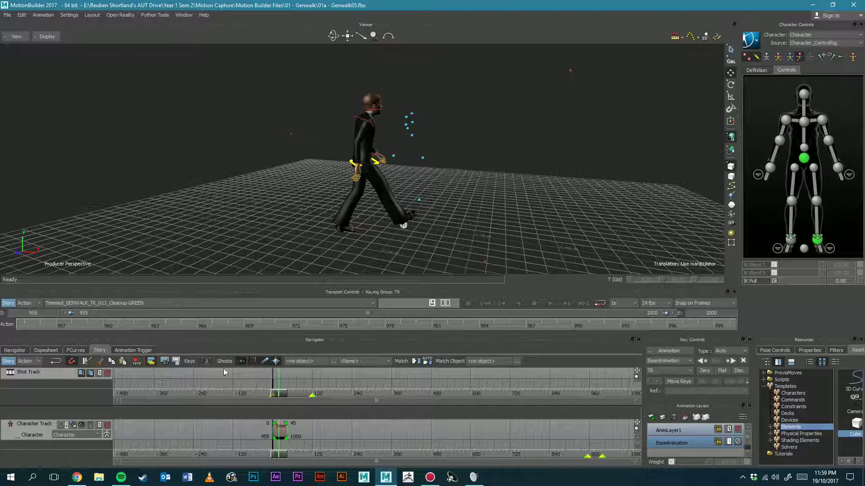
double_click(42, 313)
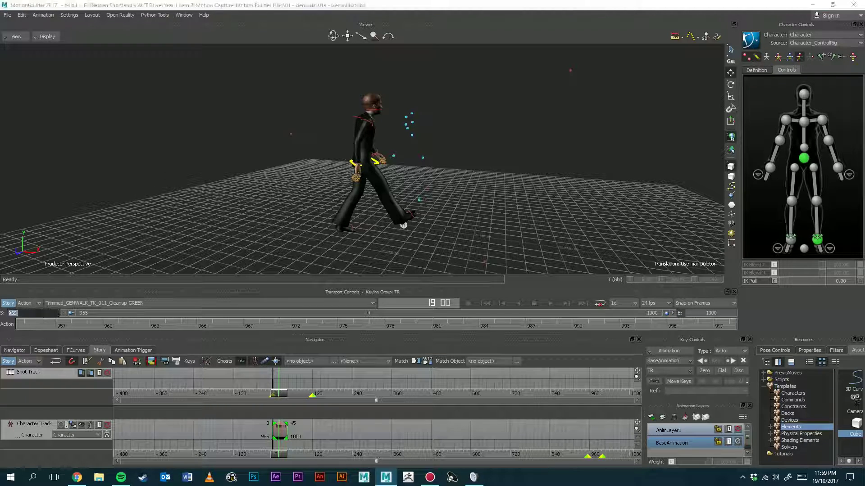
type("0")
key("Return")
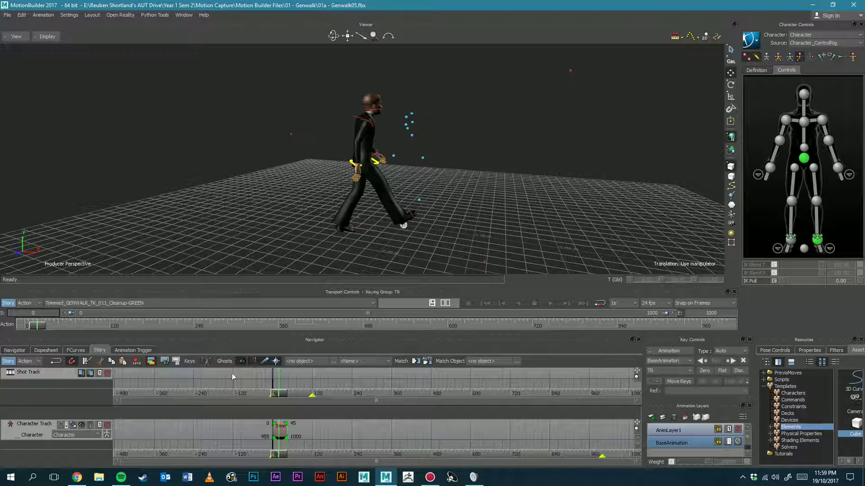
Step: Try a copy of the walk clip directly behind the original to check the transition, and delete the copy
left_click_drag(281, 456, 296, 450)
key("ctrl+v")
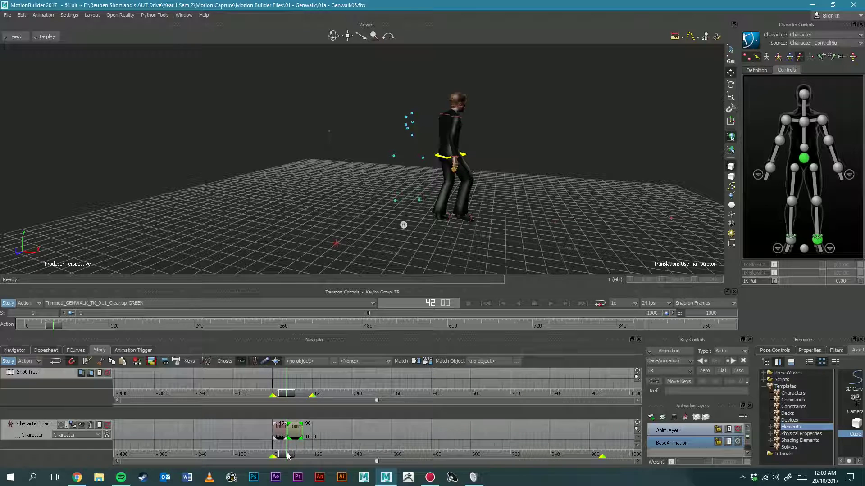
mouse_move(288, 456)
left_mouse_down()
mouse_move(296, 452)
mouse_move(277, 454)
left_mouse_up()
left_click_drag(637, 429, 253, 429)
scroll(252, 432, "up", 3)
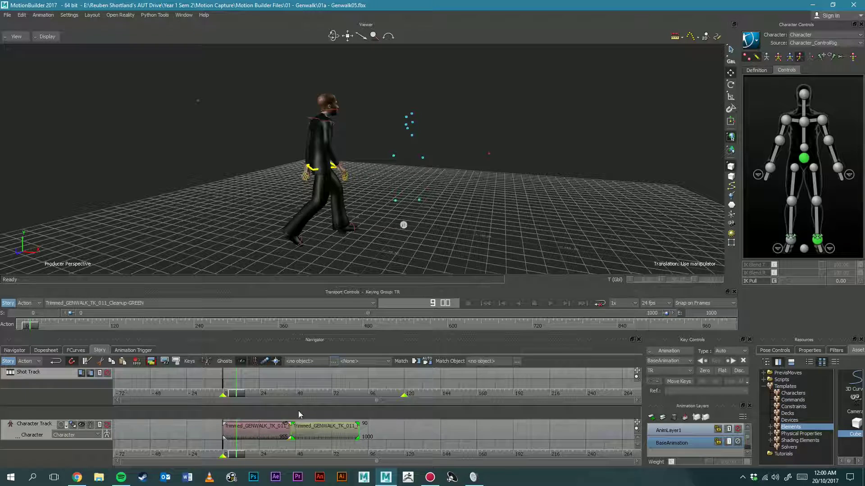
mouse_move(231, 453)
left_mouse_down()
mouse_move(259, 454)
mouse_move(221, 453)
mouse_move(239, 454)
left_mouse_up()
key("Delete")
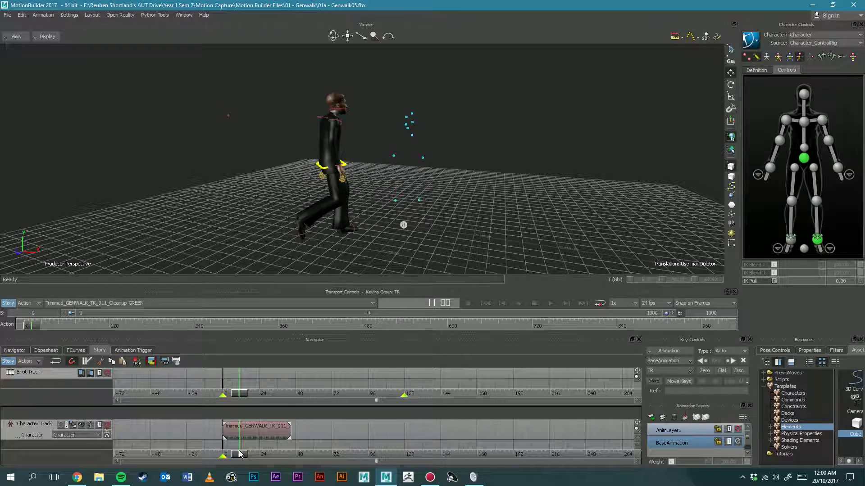
Step: Trim the walk clip to source frames 966 to 991 and move it back to begin at frame 0
left_click(225, 431)
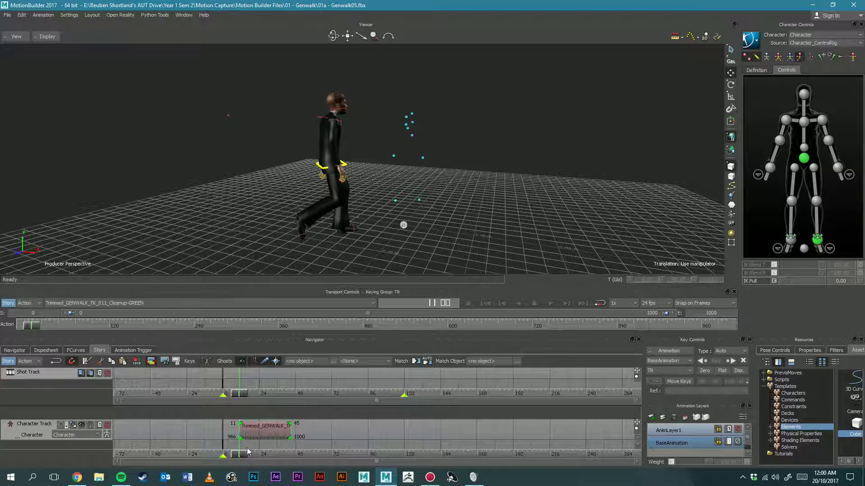
mouse_move(241, 457)
left_mouse_down()
mouse_move(293, 456)
mouse_move(234, 453)
mouse_move(276, 450)
mouse_move(234, 442)
mouse_move(282, 454)
mouse_move(277, 446)
mouse_move(272, 455)
mouse_move(280, 428)
left_mouse_up()
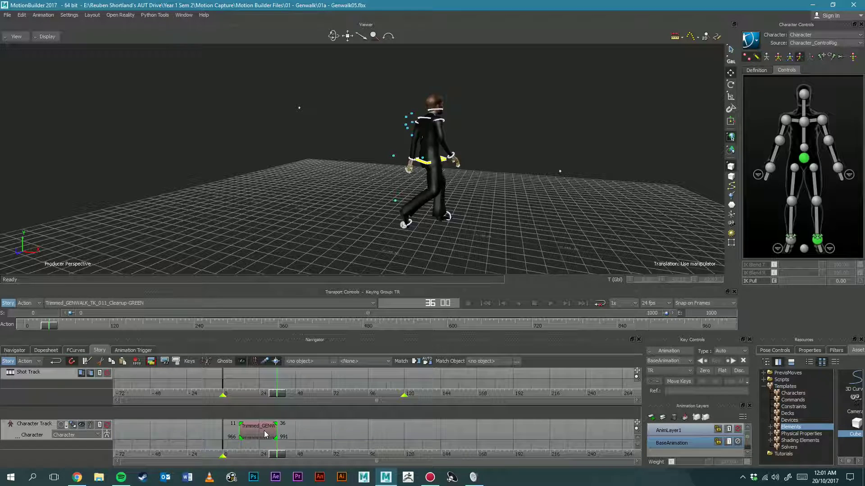
left_click_drag(264, 431, 244, 430)
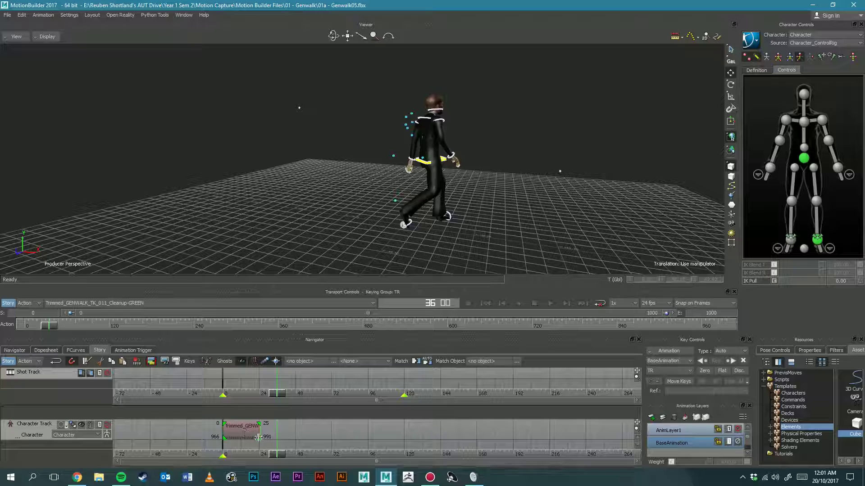
Step: Paste a copy of the trimmed walk clip directly after the first one on the character track
left_click_drag(277, 454, 226, 450)
key("ctrl+v")
left_click_drag(574, 140, 450, 173, "ctrl+shift")
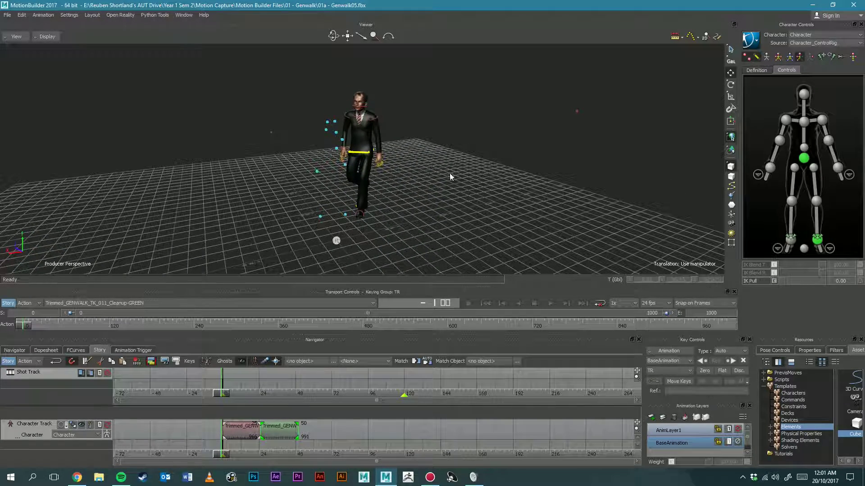
Step: Select the character's left ankle effector and frame the feet closely from the side
left_click(817, 239)
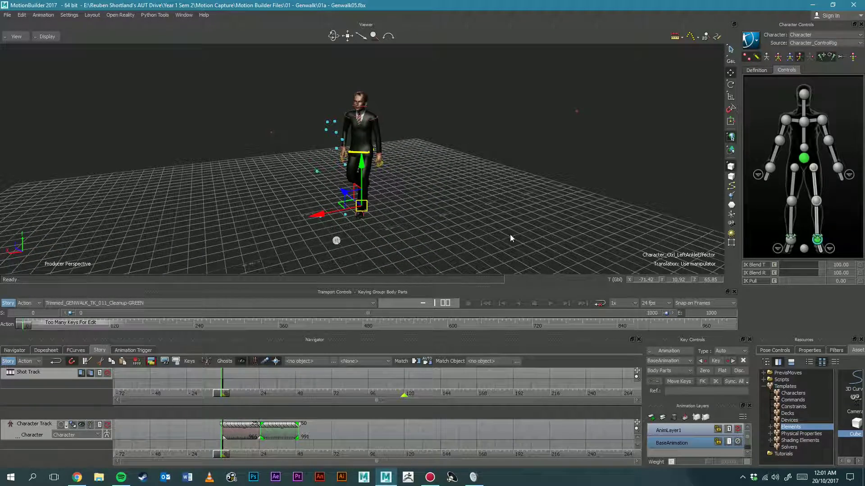
left_click_drag(510, 238, 383, 229, "ctrl+shift")
scroll(333, 231, "up", 5)
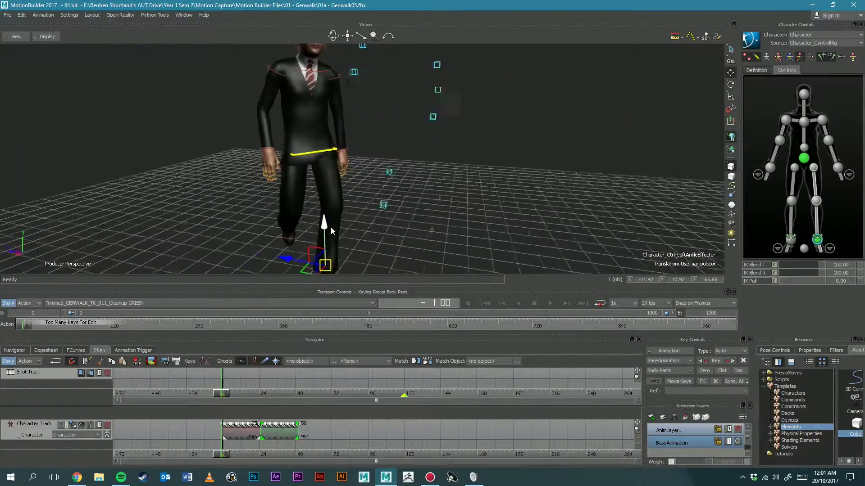
left_click_drag(331, 226, 283, 218, "ctrl")
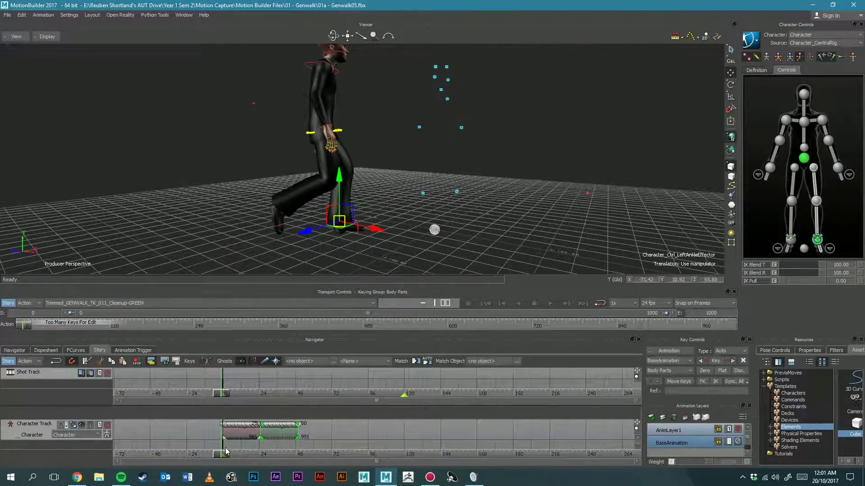
Step: Extend the first walk clip to source frame 994 and replace the second clip with a fresh copy ending at frame 56
left_click_drag(226, 452, 288, 434)
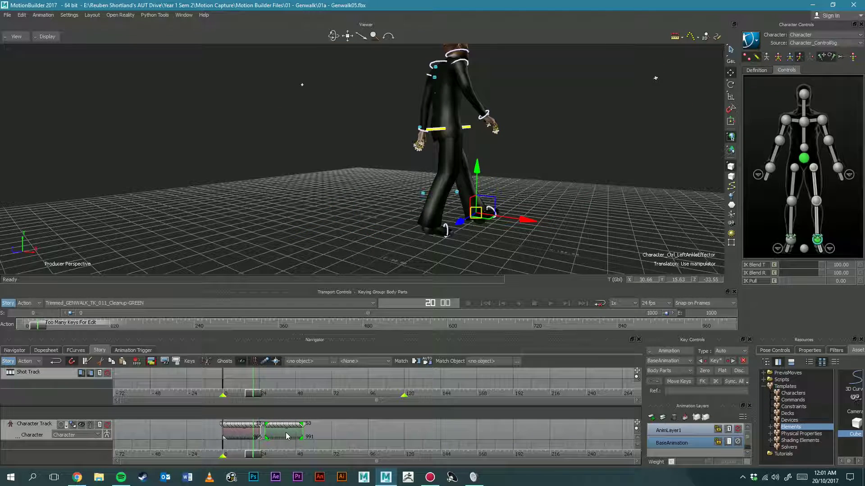
left_click(259, 429)
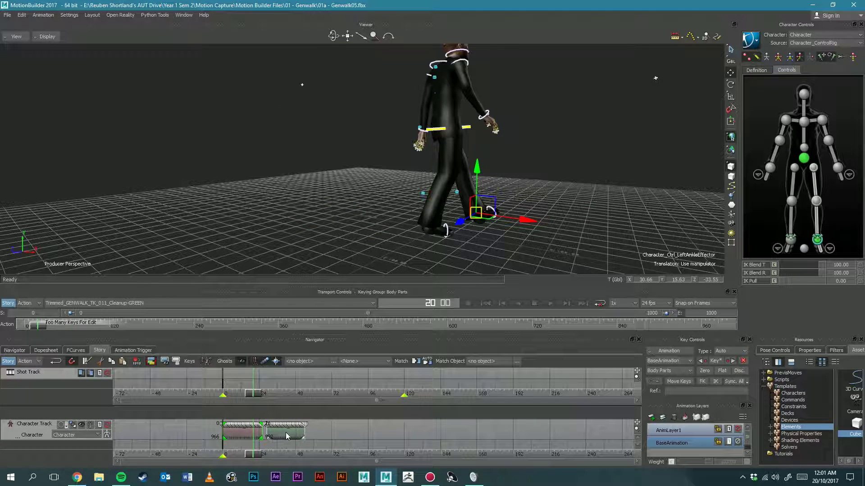
left_click(301, 431)
mouse_move(278, 435)
left_mouse_down()
mouse_move(251, 454)
mouse_move(277, 438)
mouse_move(261, 436)
mouse_move(256, 457)
mouse_move(264, 458)
mouse_move(239, 457)
mouse_move(274, 455)
mouse_move(220, 448)
mouse_move(259, 457)
mouse_move(240, 454)
mouse_move(285, 450)
left_mouse_up()
key("Delete")
key("ctrl+v")
left_click_drag(295, 433, 277, 456)
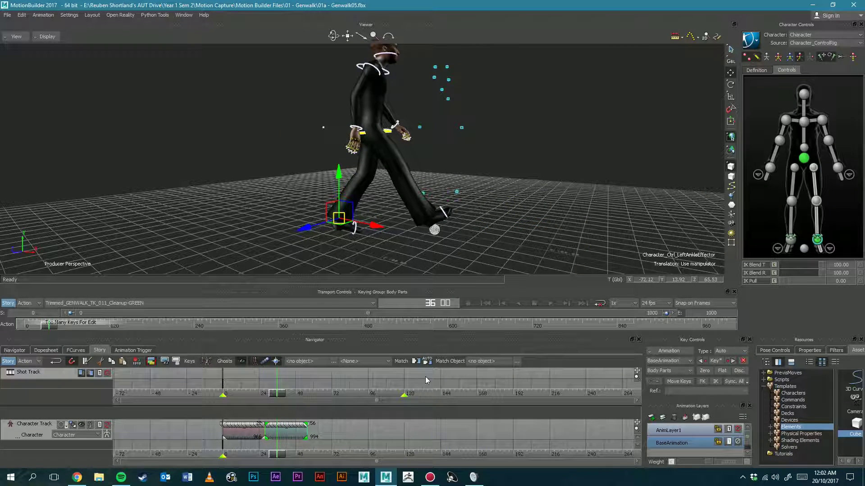
Step: Match the second clip to the previous clip on Character_Ctrl_LeftAnkleEffector at the start of the selected clip, with Gravity XZ translation and rotation
left_click(416, 361)
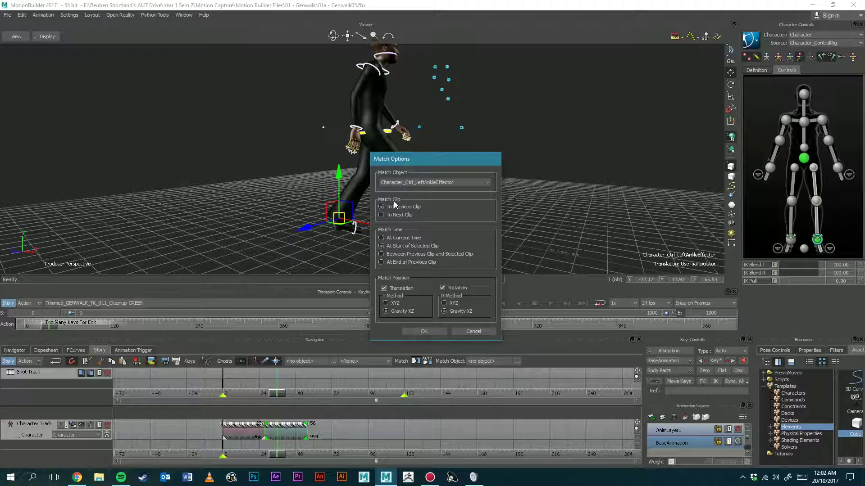
left_click(423, 331)
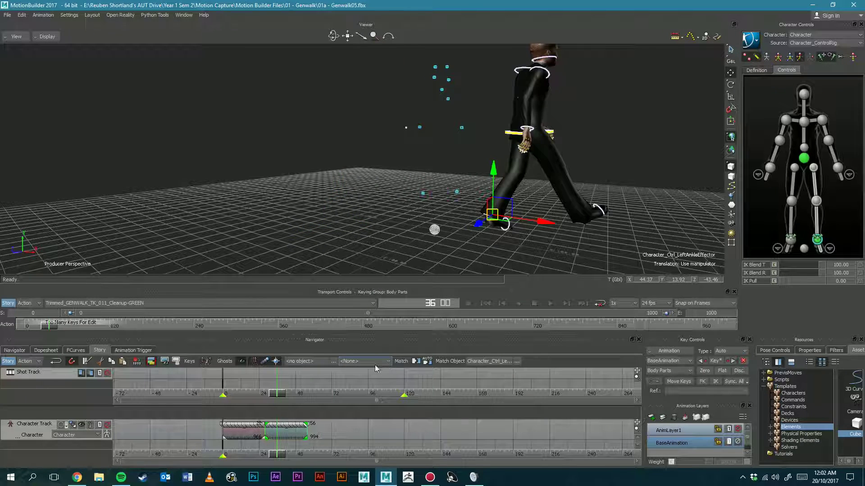
Step: Play back the transition between the two walk clips from a wider side view to check the match
left_click_drag(277, 454, 237, 447)
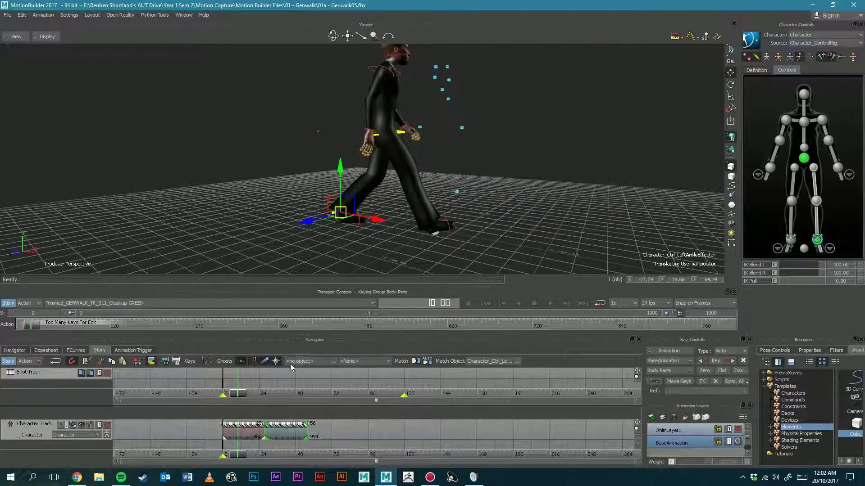
left_click(550, 303)
scroll(551, 183, "down", 4)
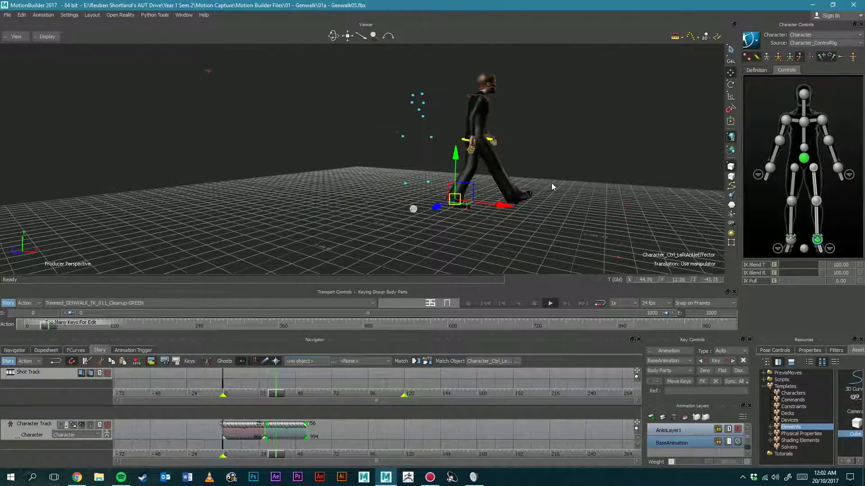
middle_click_drag(551, 183, 515, 191)
left_click_drag(515, 191, 457, 193, "ctrl+shift")
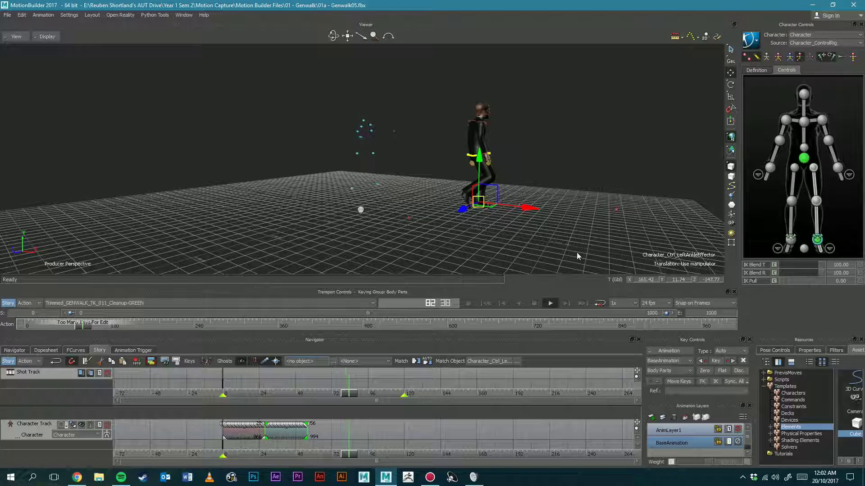
left_click(534, 303)
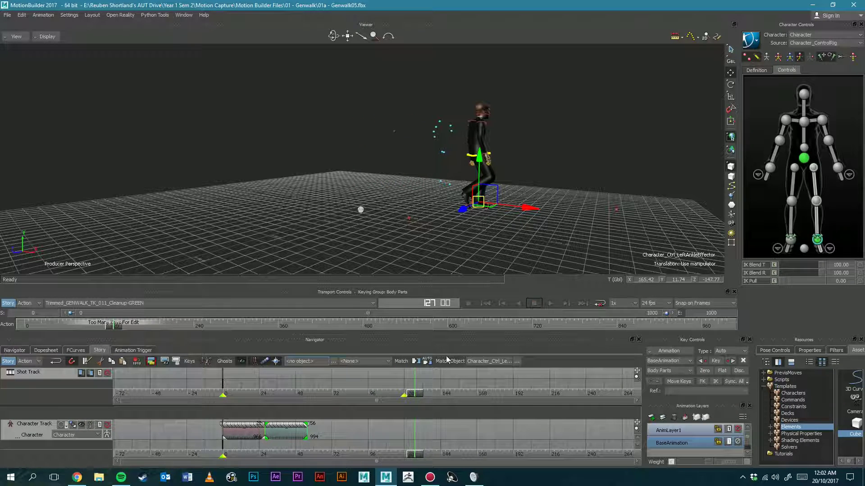
Step: Extend the end of the first walk clip to source frame 999 so it crossfades into the second clip
left_click_drag(412, 449, 349, 431)
left_click_drag(194, 431, 251, 436, "ctrl")
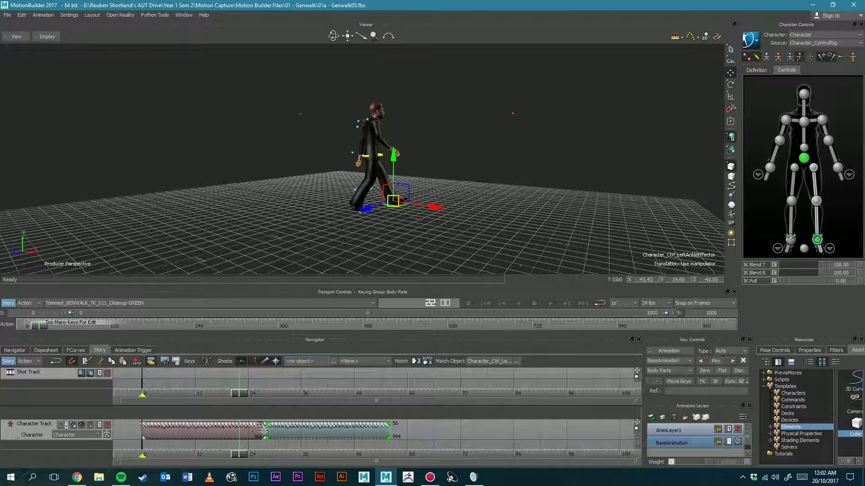
left_click_drag(242, 452, 222, 432)
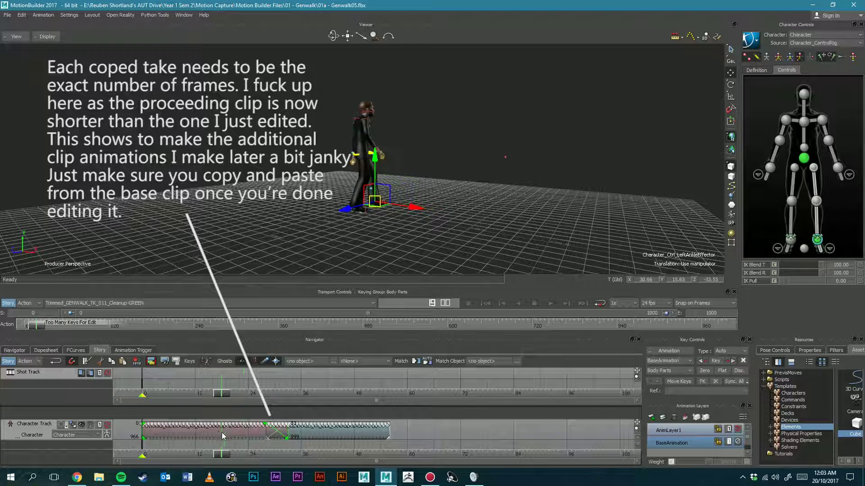
Step: Replay the crossfade between the two walk clips several times and examine the blend at frame 31
left_click(550, 304)
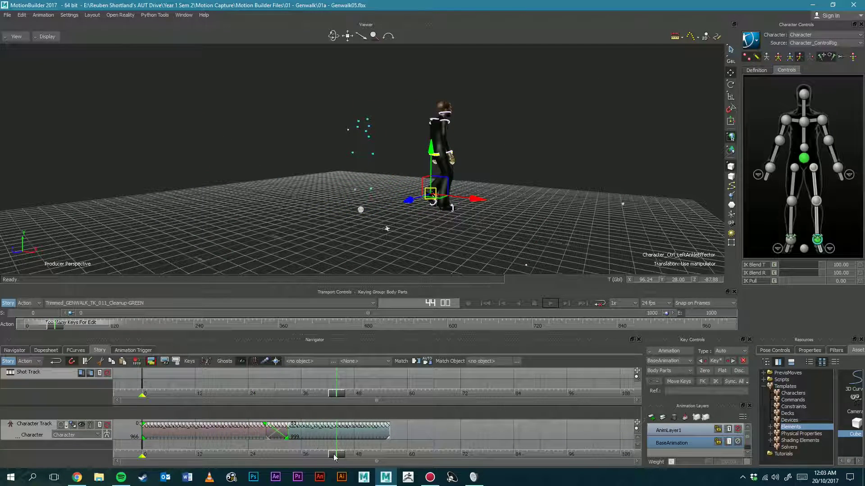
left_click_drag(333, 457, 194, 457)
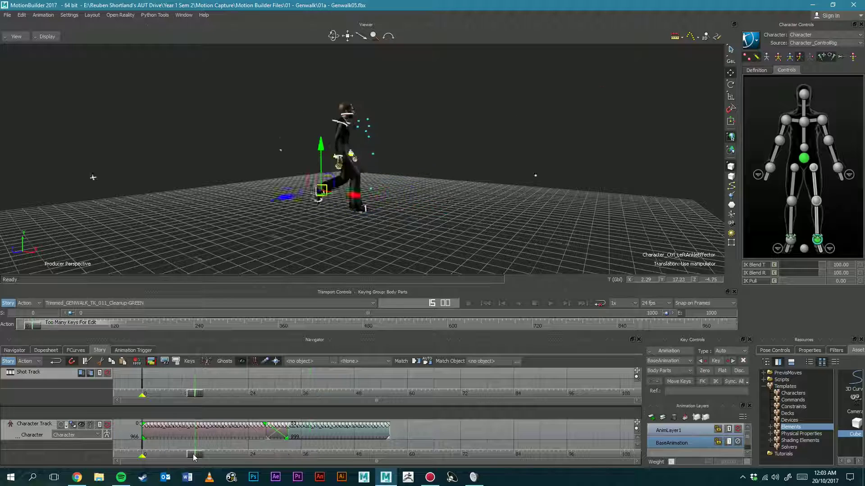
left_click(550, 304)
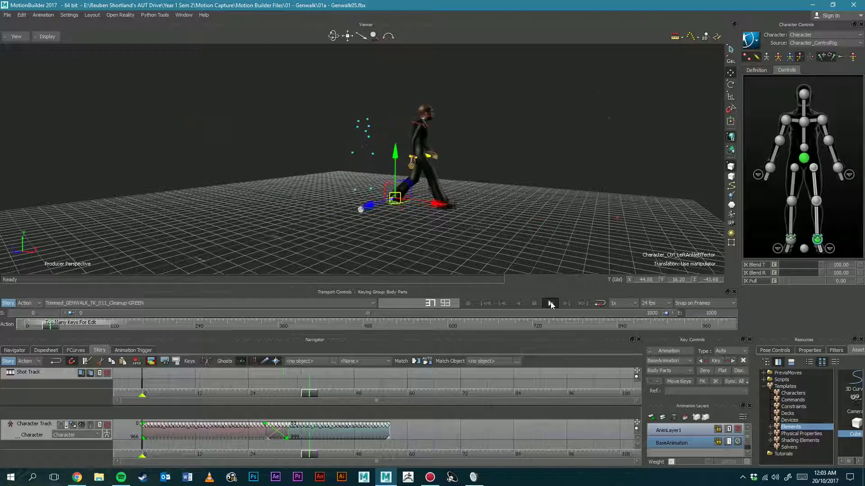
left_click(550, 303)
left_click_drag(372, 458, 230, 455)
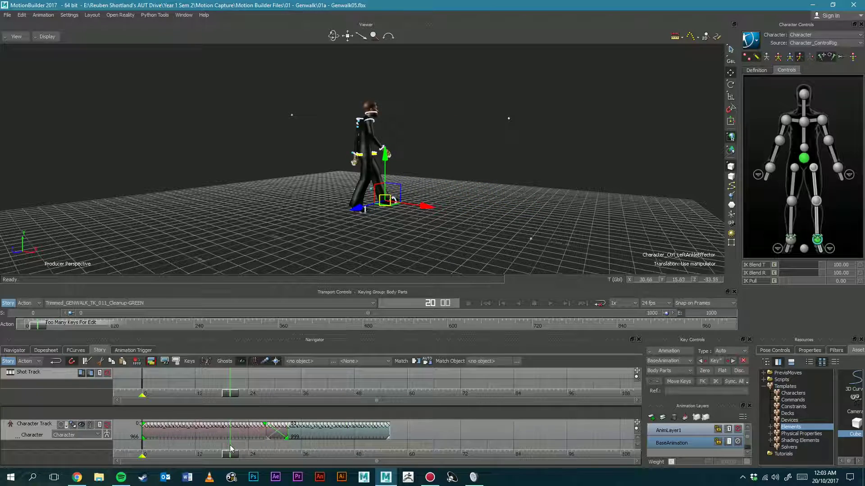
left_click(549, 304)
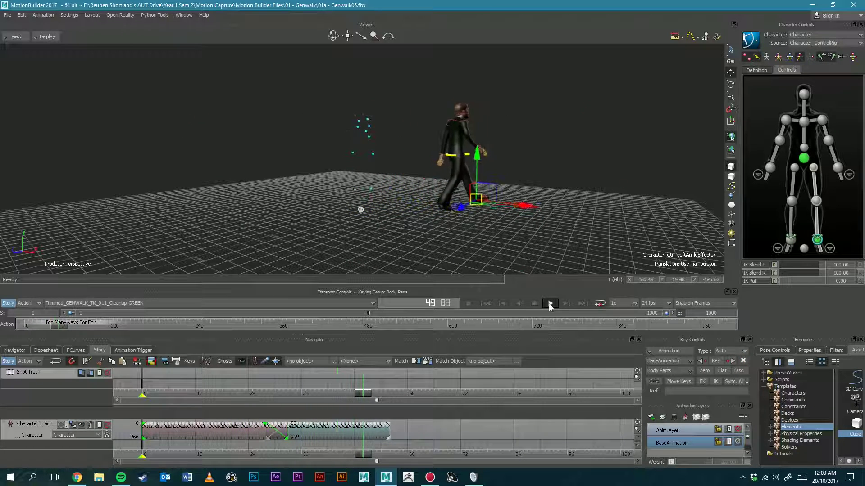
left_click_drag(378, 460, 278, 453)
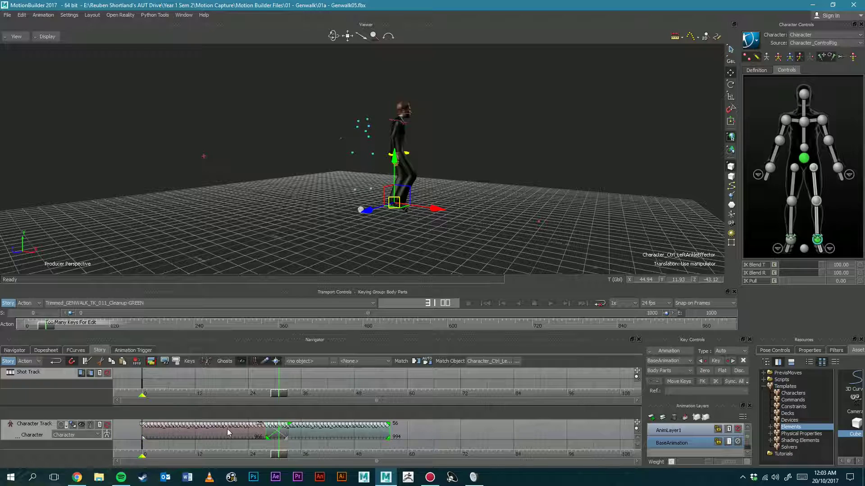
Step: Set both the fade-in and fade-out interpolation of the second walk clip to Smooth
left_click(808, 351)
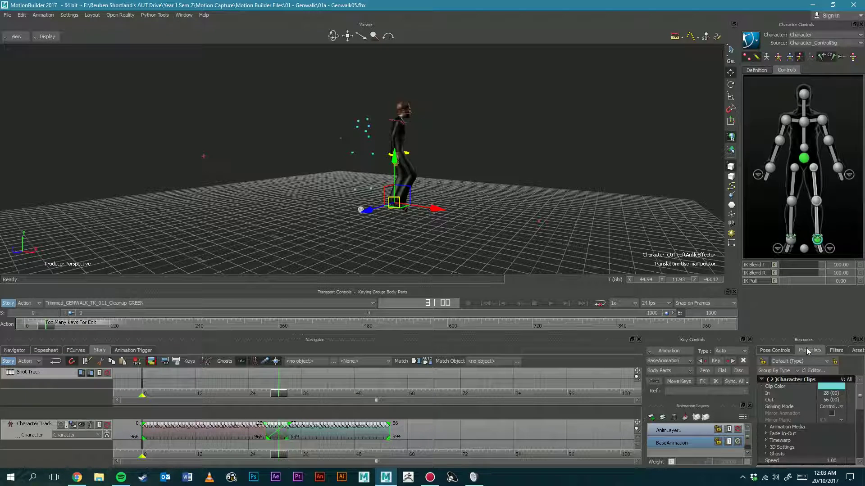
scroll(809, 394, "down", 3)
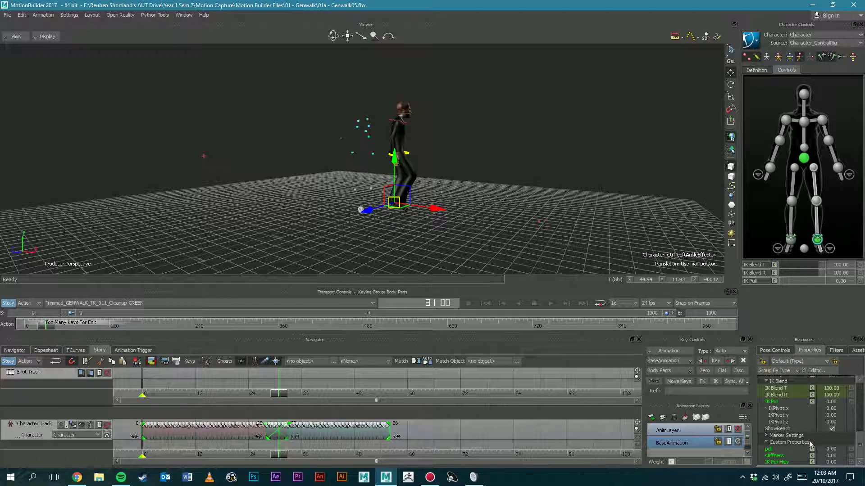
scroll(809, 445, "up", 5)
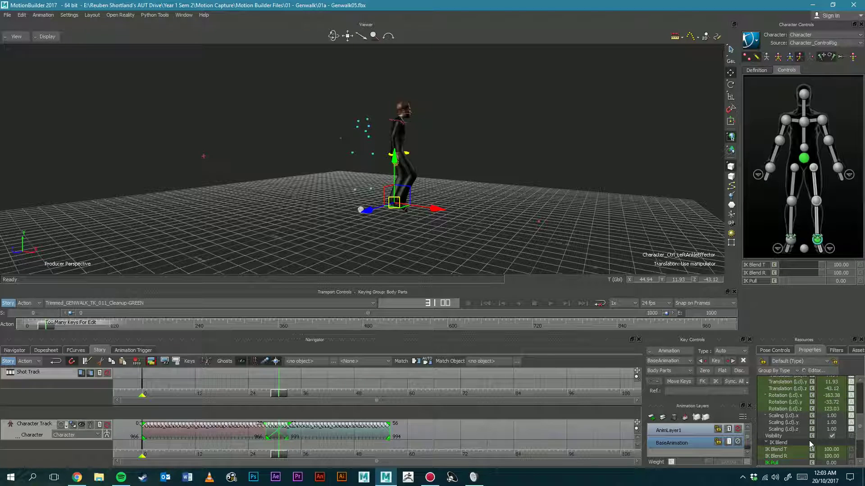
scroll(804, 439, "up", 3)
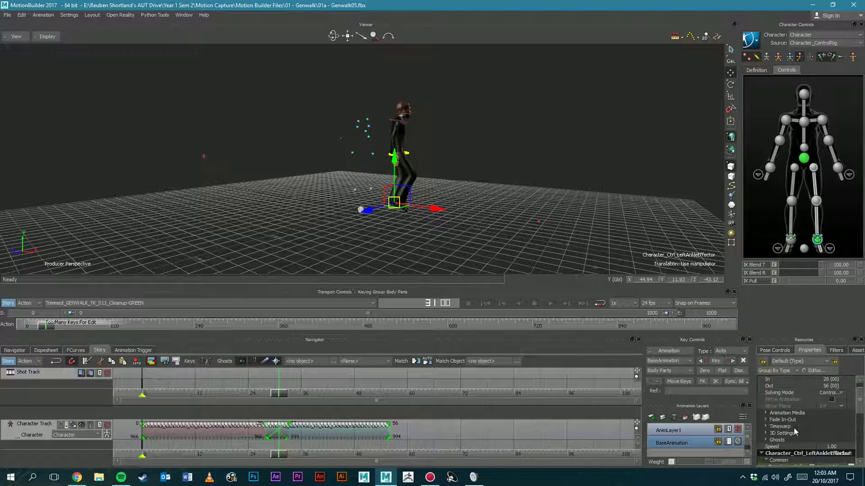
left_click(766, 419)
scroll(819, 422, "down", 1)
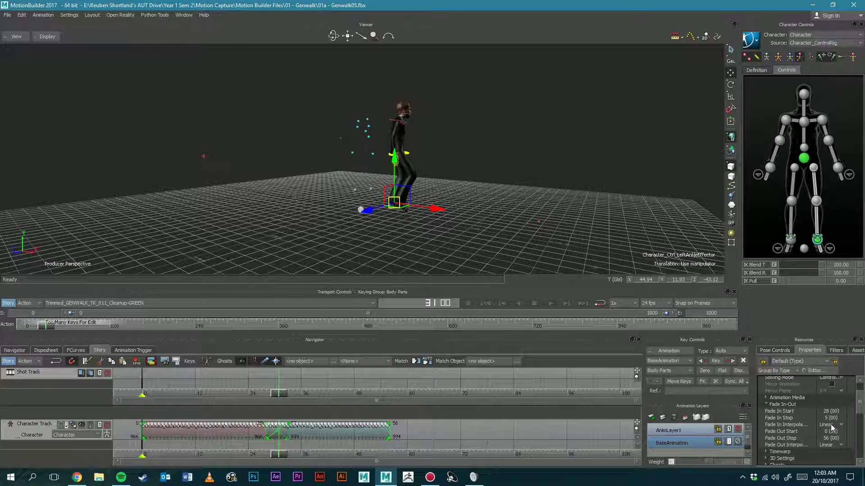
left_click(832, 425)
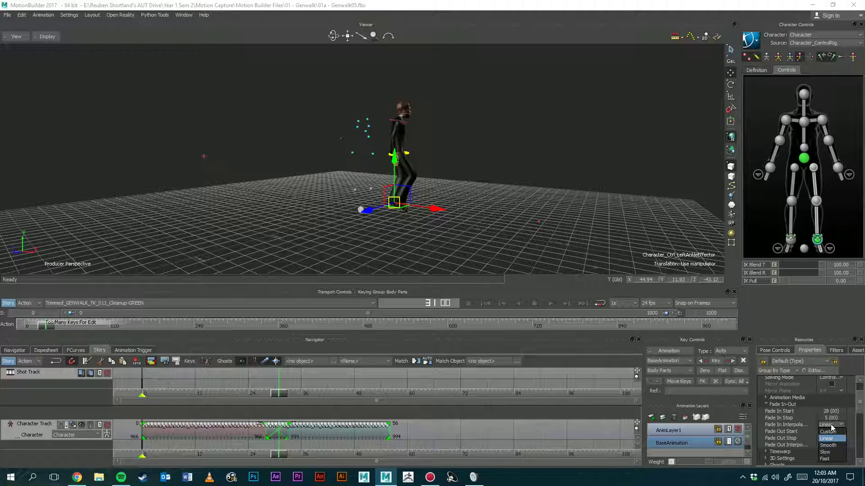
left_click(831, 446)
left_click(835, 444)
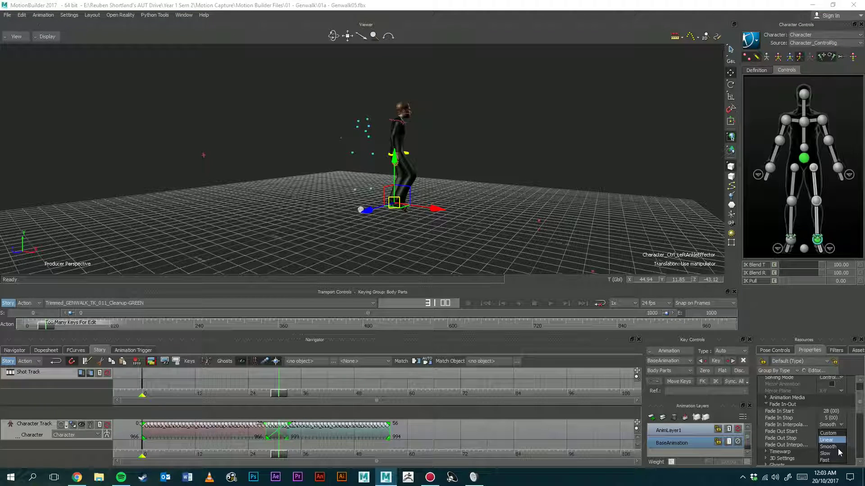
left_click(837, 448)
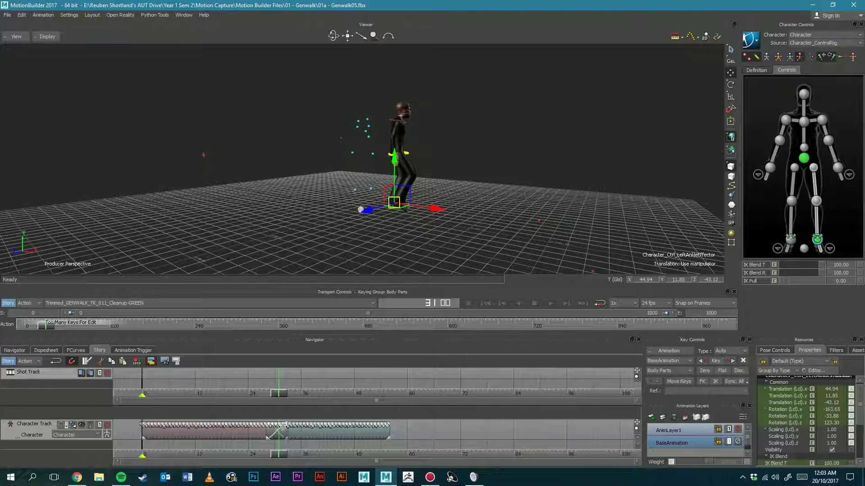
Step: Play the walk through the smoothed crossfade to check the foot motion
left_click_drag(281, 458, 212, 454)
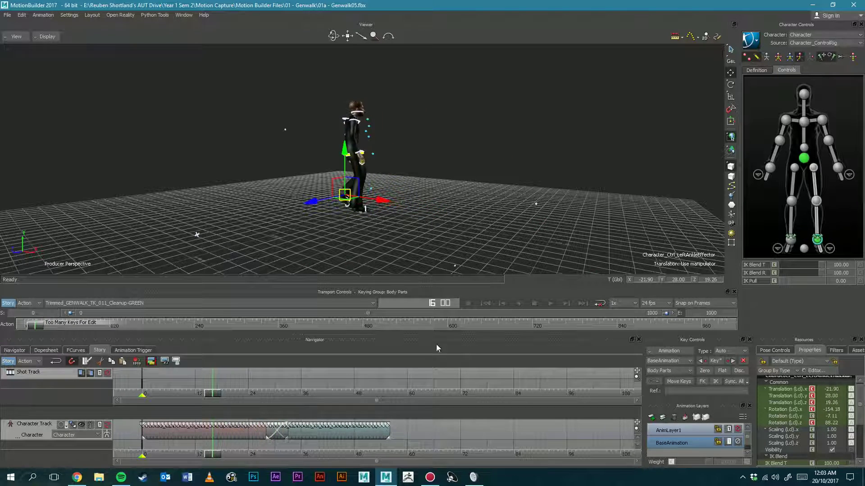
left_click(550, 303)
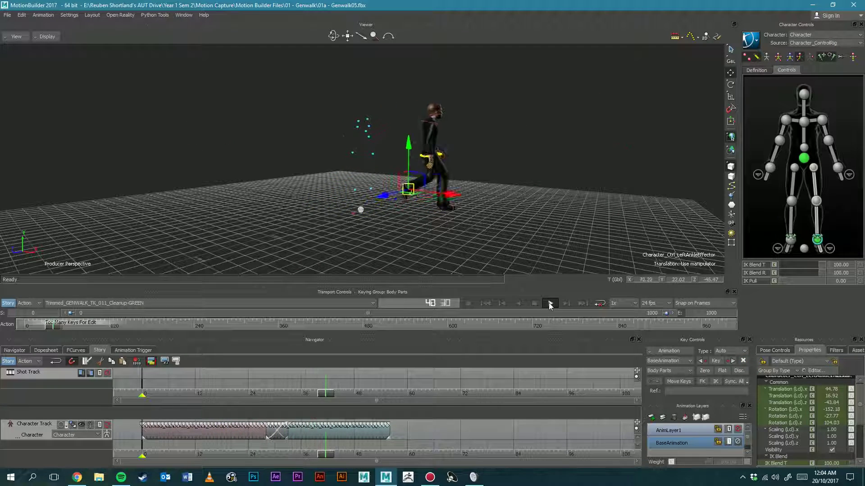
left_click(535, 304)
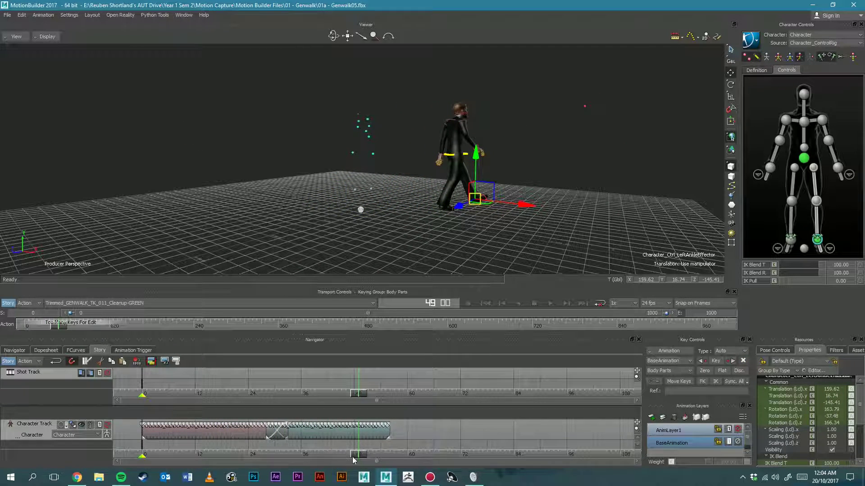
Step: Shift the second walk clip one frame earlier so it ends at frame 55
left_click(319, 454)
left_click_drag(317, 455, 296, 456)
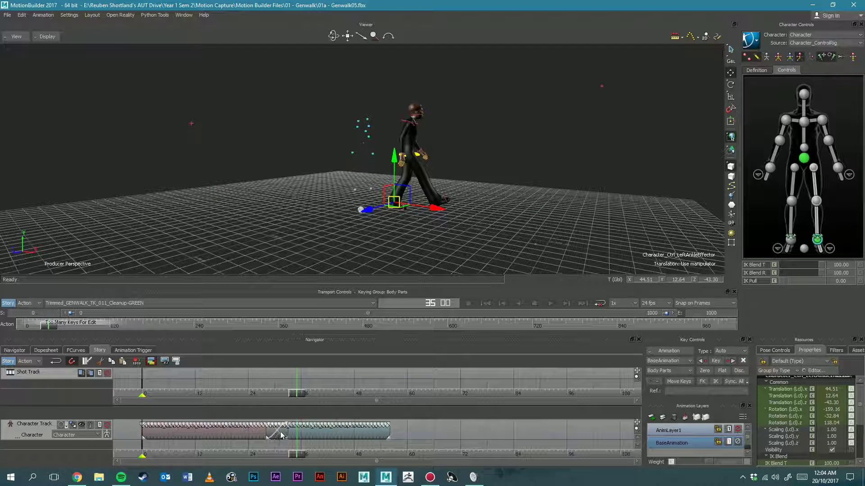
mouse_move(296, 454)
left_mouse_down()
mouse_move(269, 453)
mouse_move(289, 454)
left_mouse_up()
left_click(313, 433)
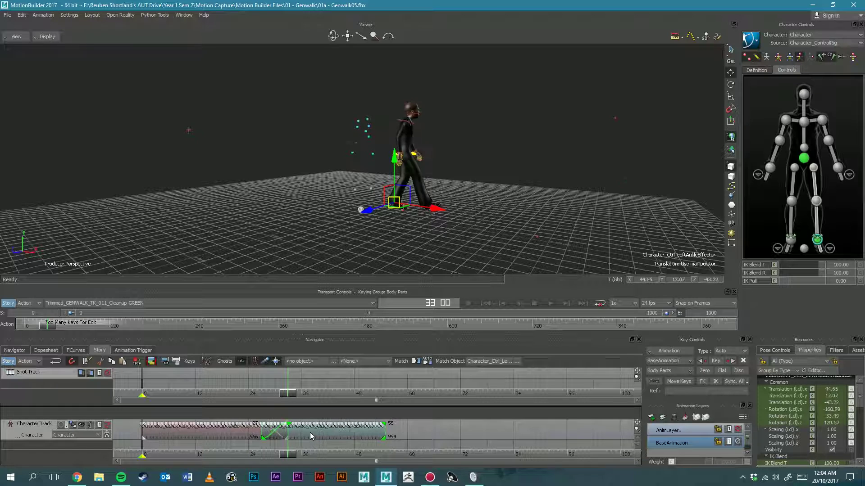
Step: Replay the walk across the adjusted overlap and examine the blended pose at frame 31
left_click_drag(289, 455, 231, 456)
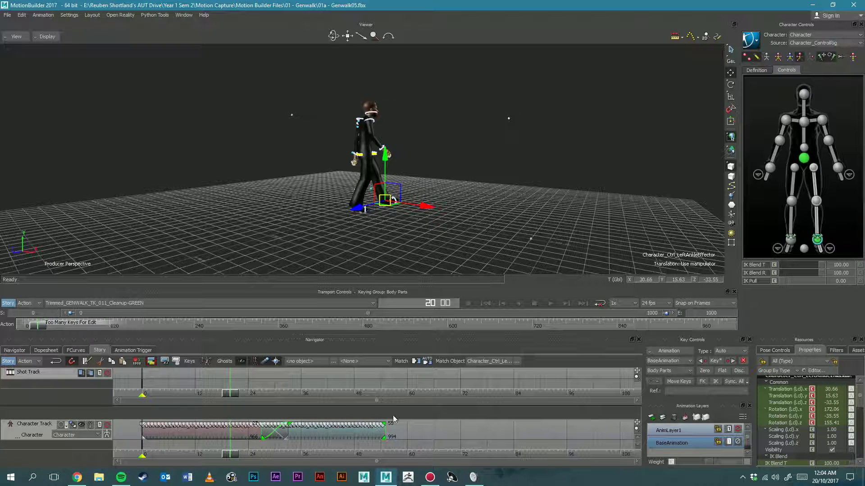
left_click(550, 305)
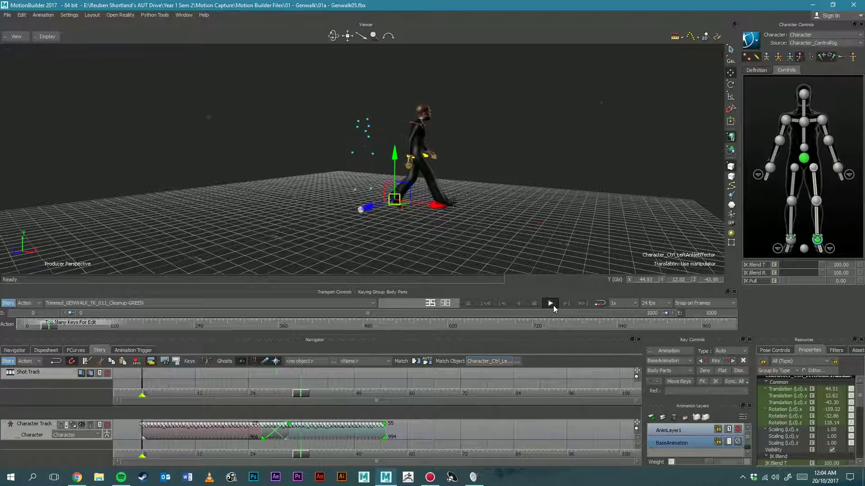
left_click_drag(363, 455, 208, 455)
left_click(550, 305)
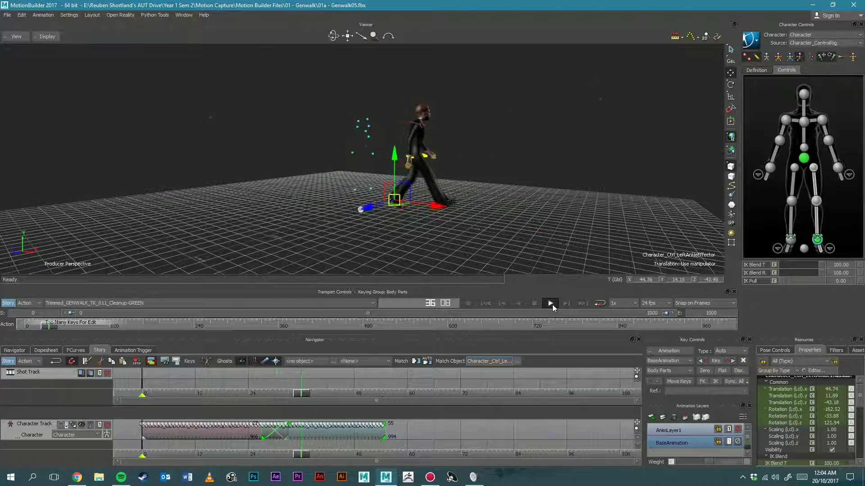
left_click_drag(362, 459, 278, 453)
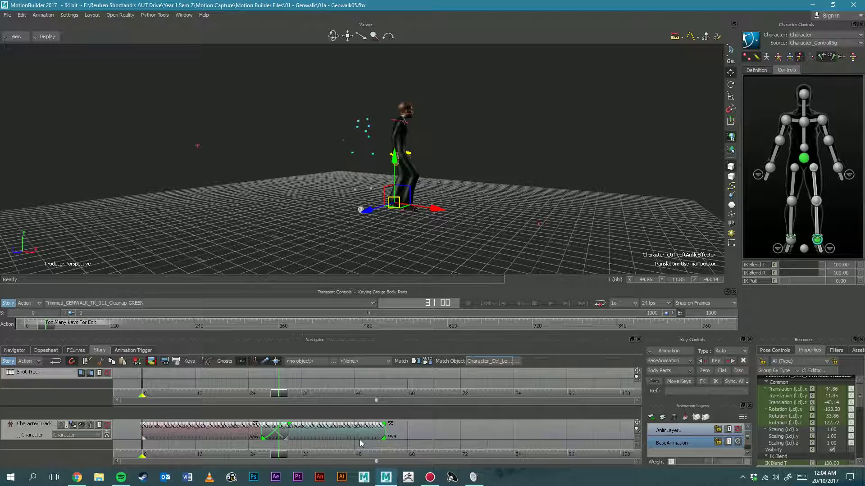
Step: Paste a copy of both walk clips and slide the pair to overlap the second clip's end, finishing at frame 104
left_click_drag(384, 447, 325, 432, "ctrl")
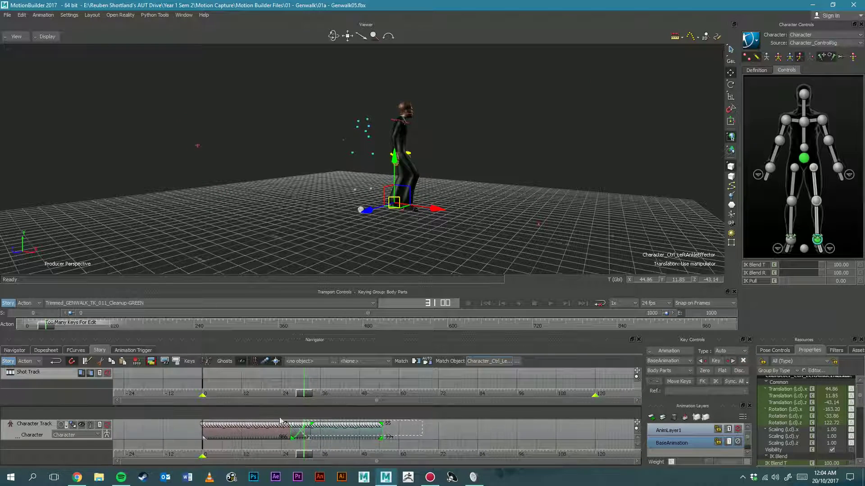
left_click_drag(279, 418, 379, 434)
left_click_drag(247, 452, 397, 449)
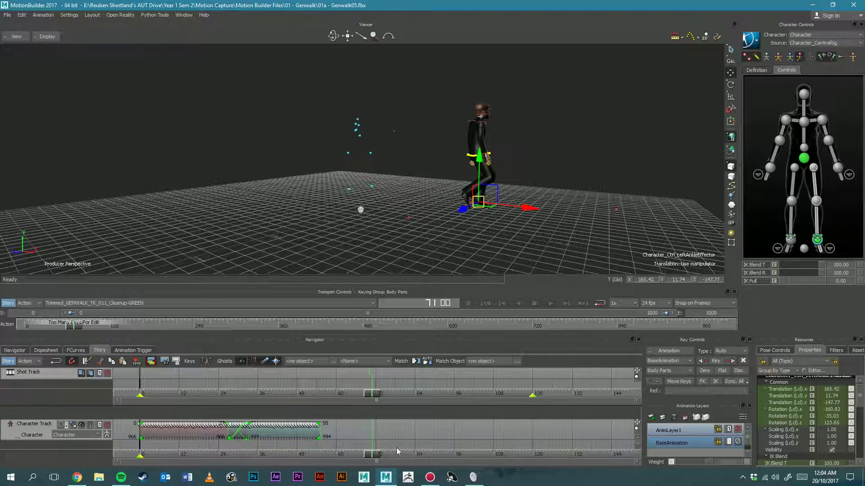
key("ctrl+v")
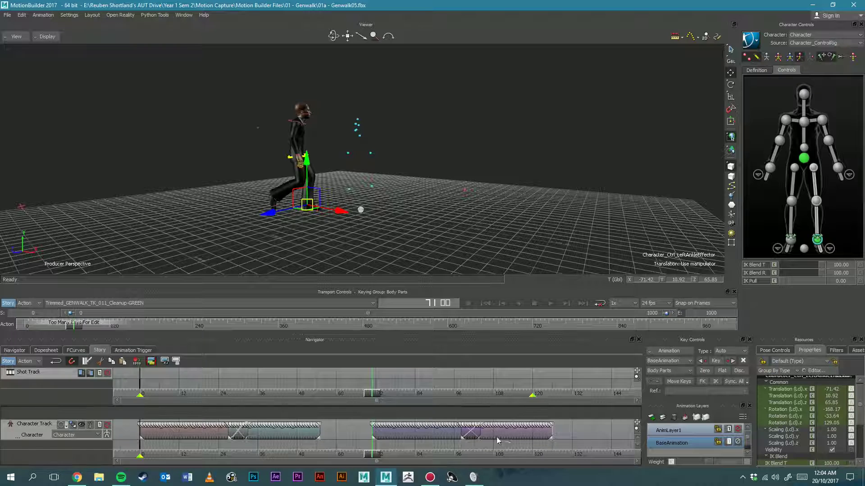
left_click_drag(425, 429, 349, 426)
left_click_drag(370, 458, 307, 453)
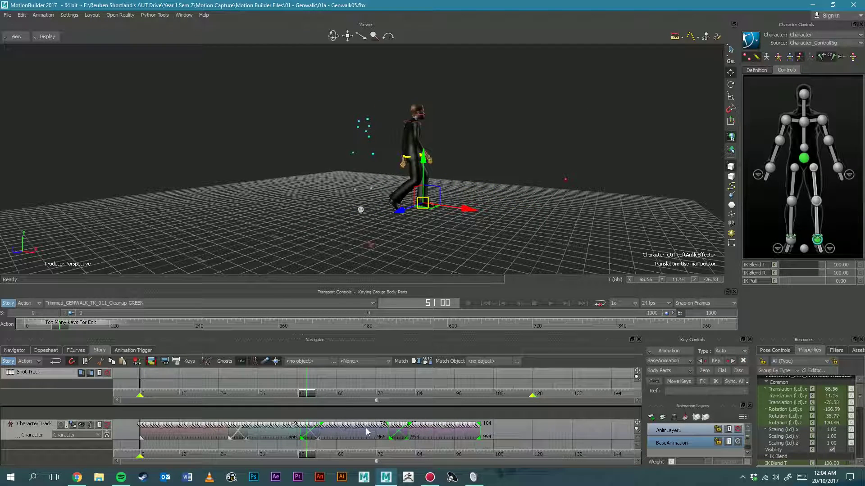
left_click_drag(364, 428, 367, 429)
Step: Remove the last of the four clips, leaving the third clip ending at frame 82 on the character track
left_click(310, 454)
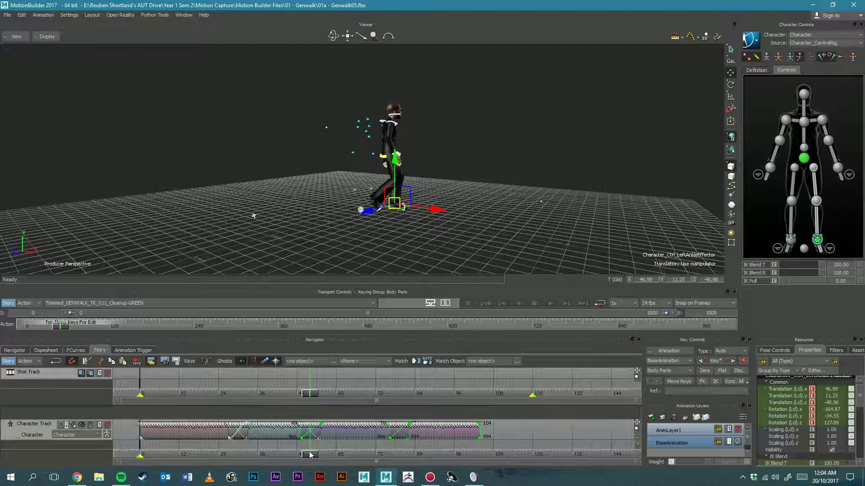
left_click_drag(490, 440, 207, 432)
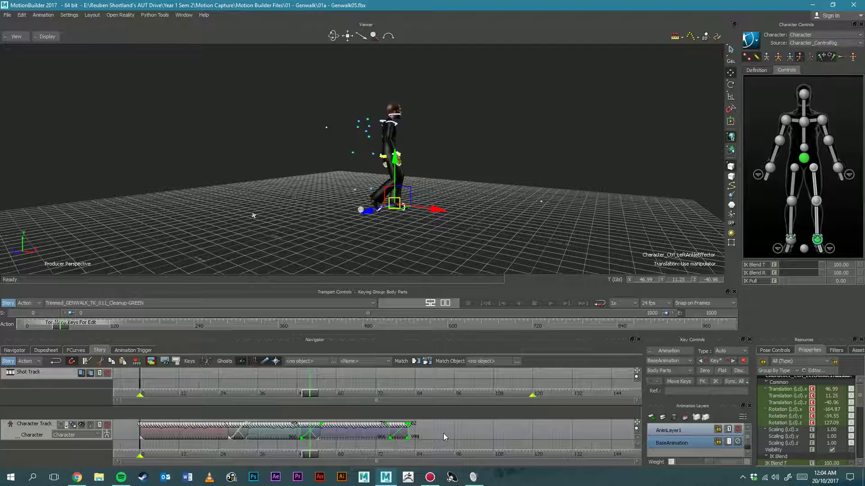
Step: Restore the removed fourth clip and paste a copy of all four clips, overlapping the copies with its end and finishing at frame 202
key("ctrl+z")
left_click_drag(433, 446, 175, 417)
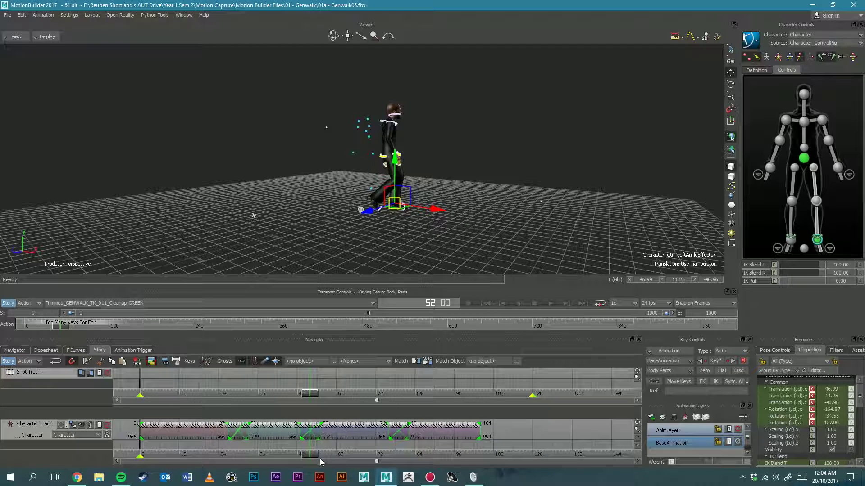
left_click_drag(314, 456, 487, 454)
key("ctrl+v")
left_click_drag(551, 436, 395, 430, "ctrl")
scroll(374, 437, "up", 4)
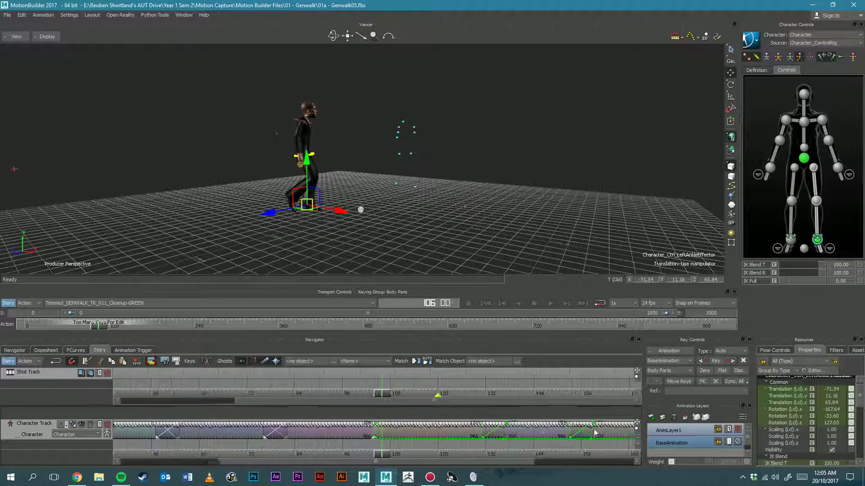
left_click_drag(400, 431, 389, 427)
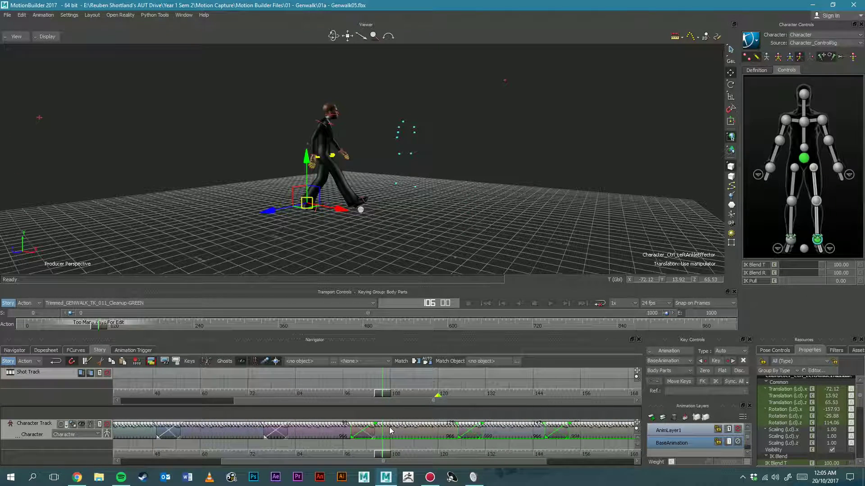
Step: Scrub across the overlap between the fourth and fifth clips up to frame 104 to examine the blend
left_click(362, 452)
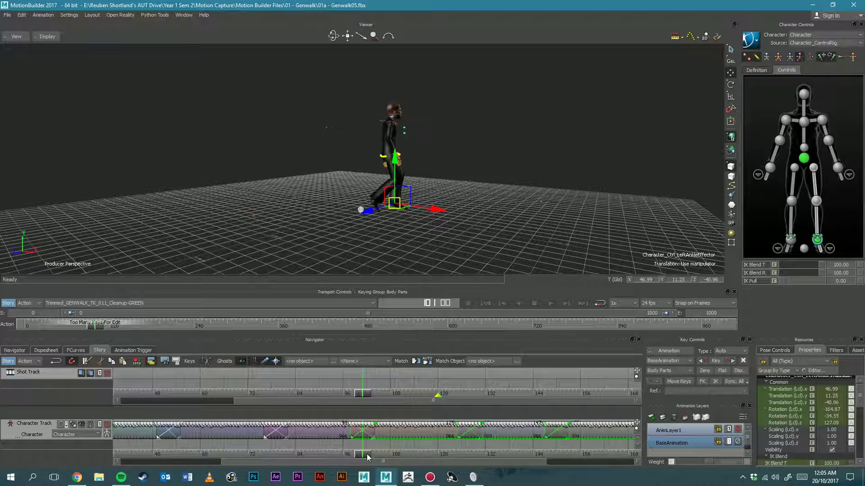
mouse_move(367, 457)
left_mouse_down()
mouse_move(351, 456)
mouse_move(377, 456)
left_mouse_up()
scroll(293, 437, "down", 3)
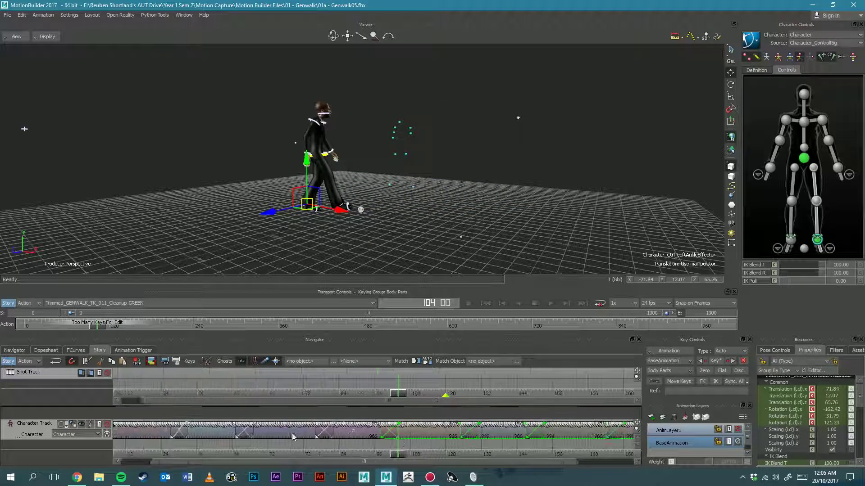
Step: Try Linear fade-in interpolation on all eight character clips and return it to Smooth
scroll(292, 437, "down", 4)
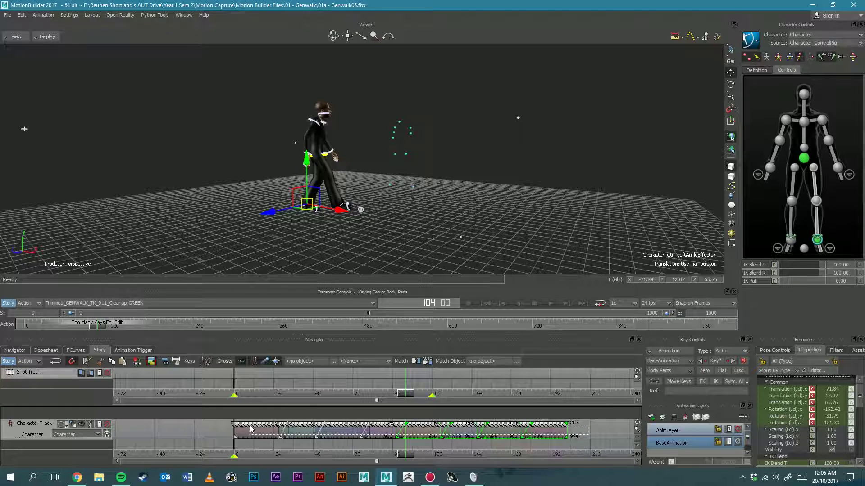
scroll(835, 422, "down", 3)
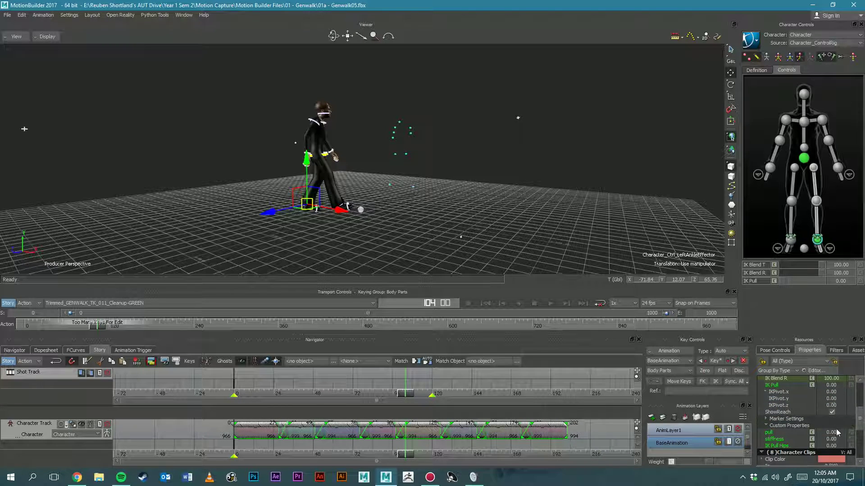
scroll(836, 435, "up", 3)
scroll(829, 433, "down", 3)
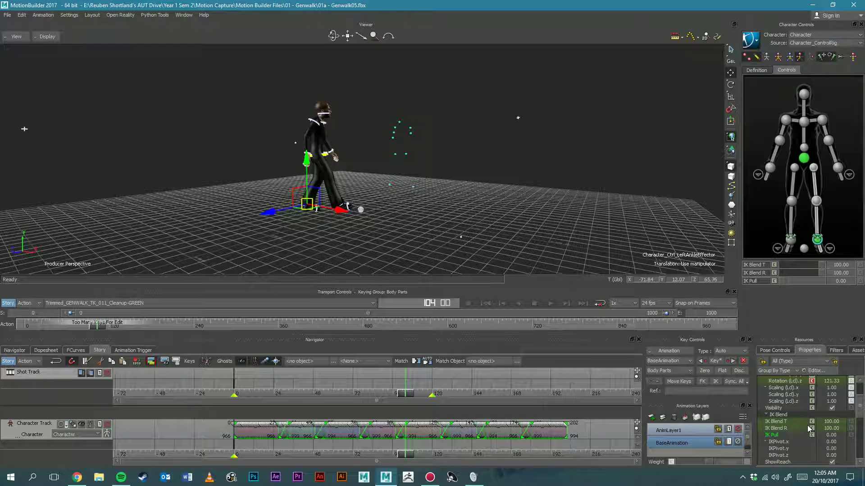
scroll(806, 412, "down", 2)
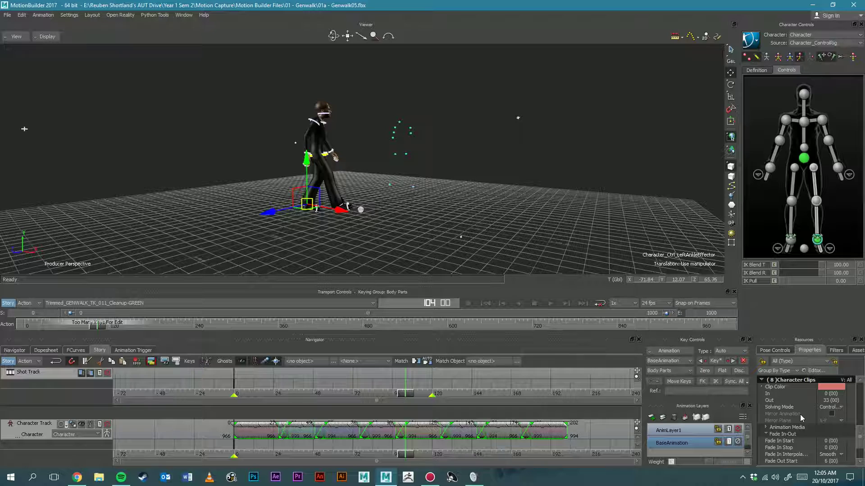
scroll(801, 423, "down", 2)
left_click(838, 425)
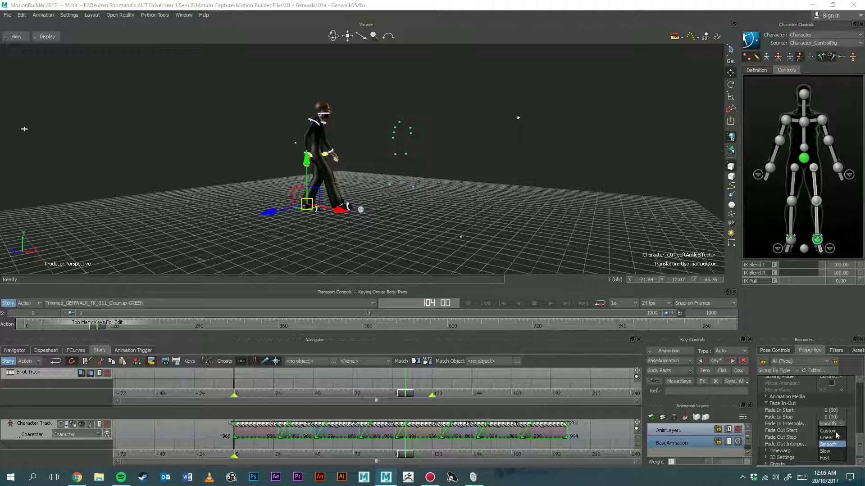
left_click(826, 438)
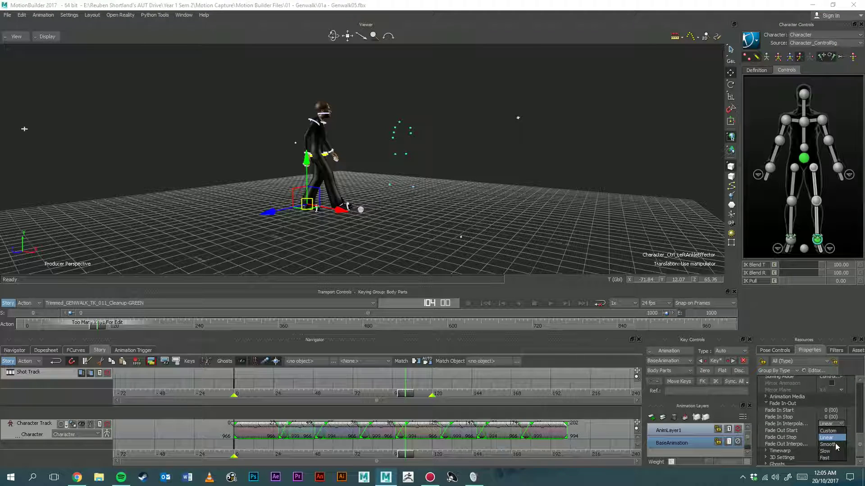
left_click(833, 444)
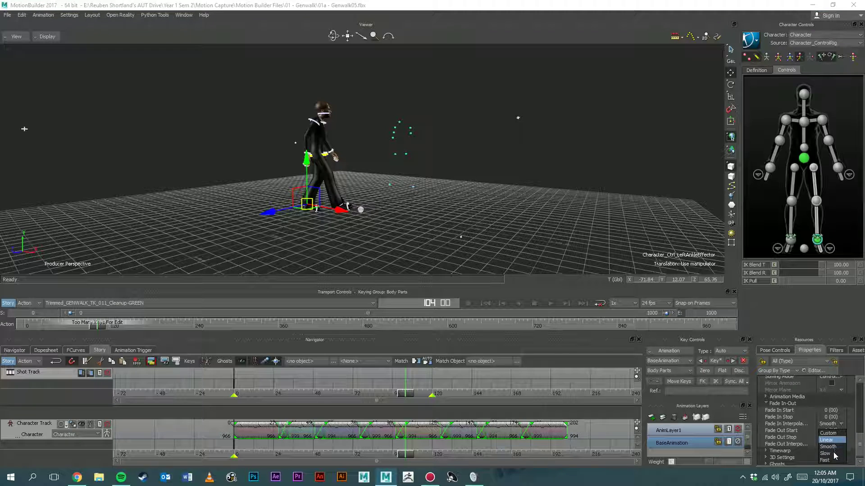
left_click(333, 442)
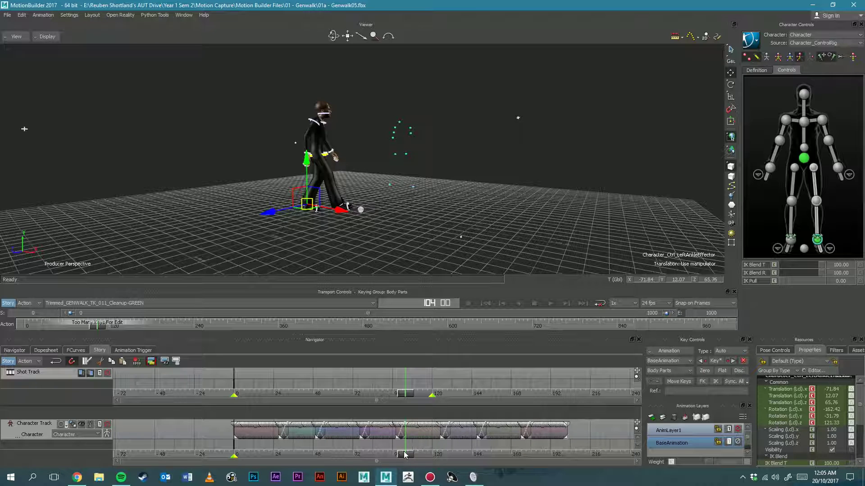
Step: Match the third and fourth clips each to the previous clip by the left ankle effector, at the start of the selected clip
left_click_drag(405, 454, 268, 437)
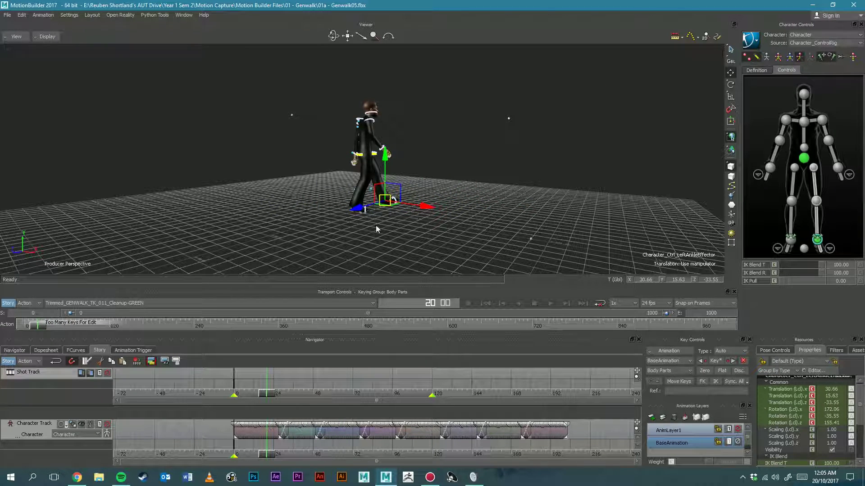
left_click(341, 433)
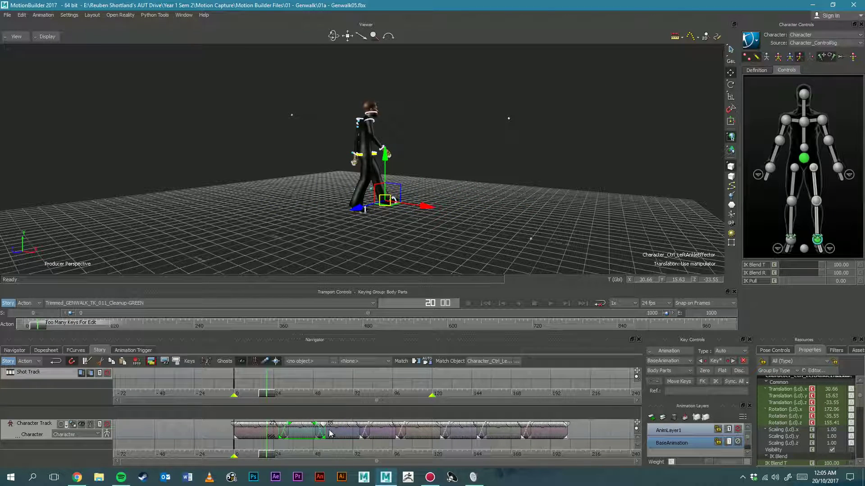
left_click(415, 361)
left_click(413, 333)
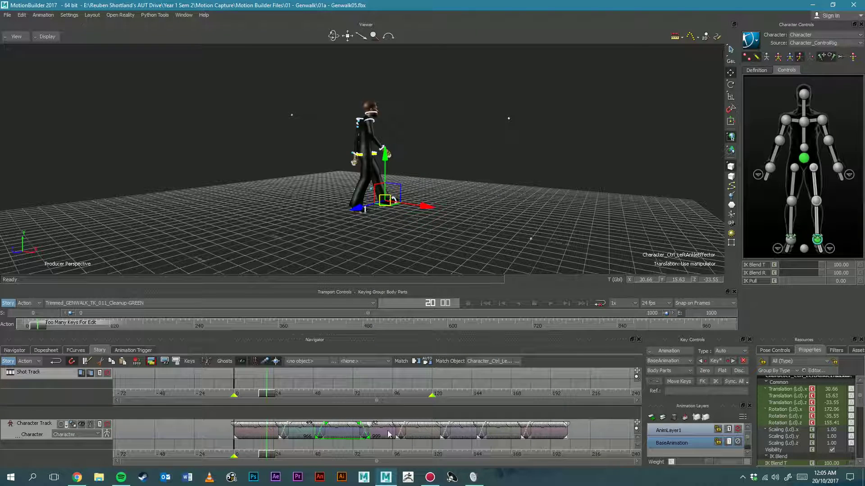
left_click_drag(388, 435, 405, 396)
left_click(425, 360)
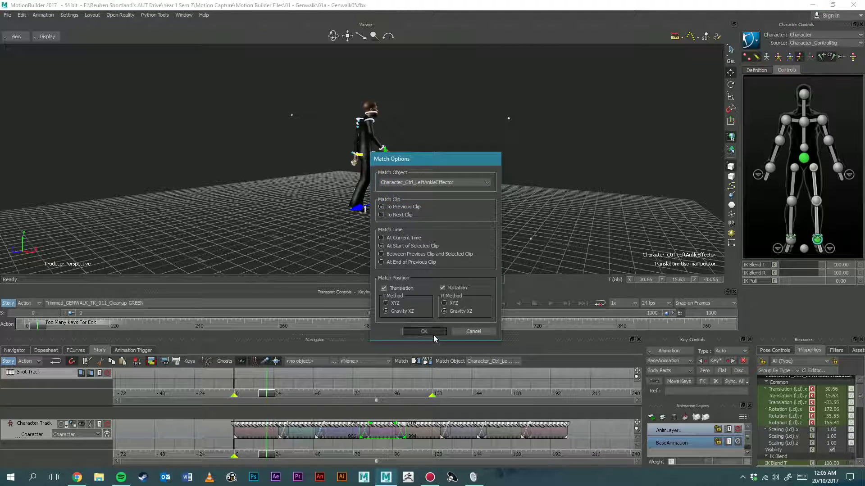
left_click(433, 335)
Step: Match the fifth and sixth clips each to the previous clip using Character_Ctrl_LeftAnkleEffector, with translation and rotation on Gravity XZ
left_click(417, 361)
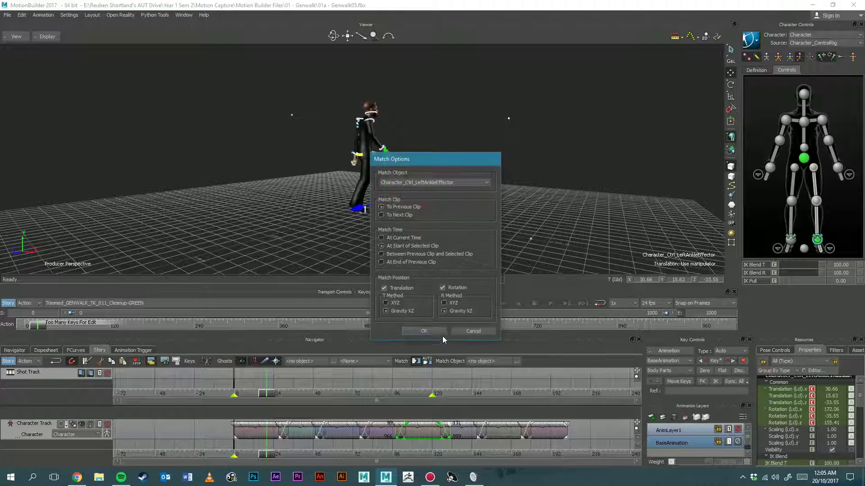
left_click(443, 334)
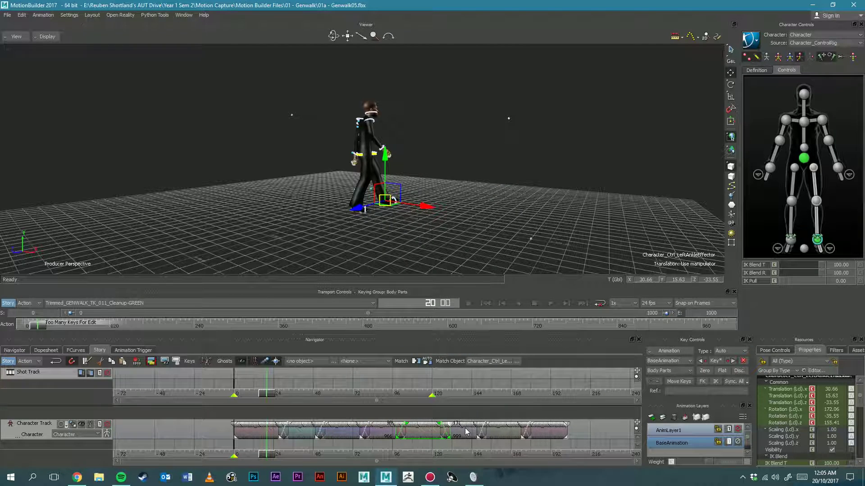
left_click(416, 361)
left_click(433, 333)
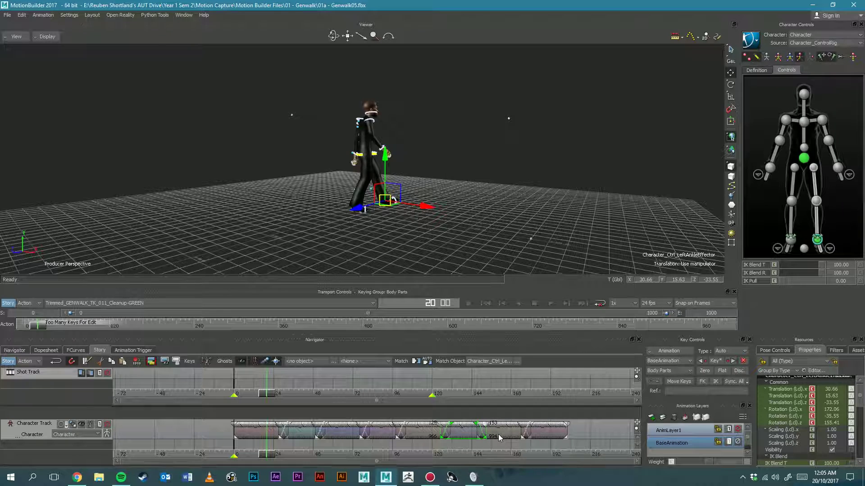
Step: Match the seventh and eighth clips each to the previous clip using Character_Ctrl_LeftAnkleEffector, at the start of the selected clip
key("ctrl+z")
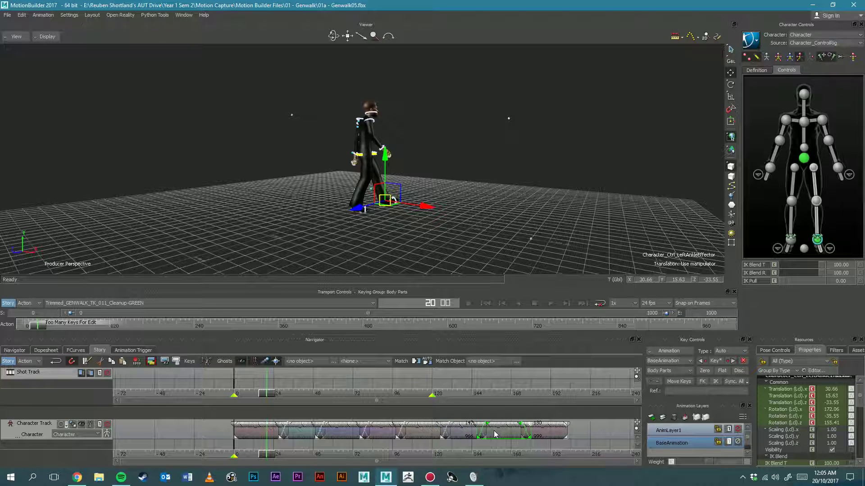
left_click(415, 362)
left_click(428, 333)
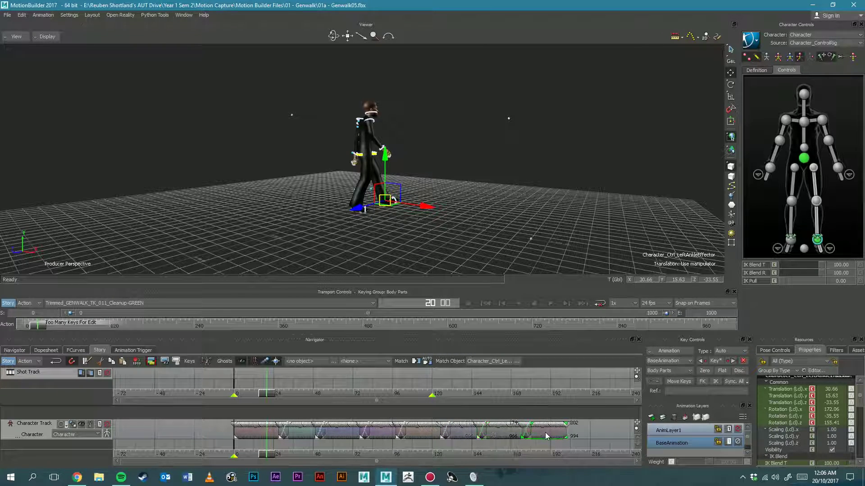
left_click(416, 361)
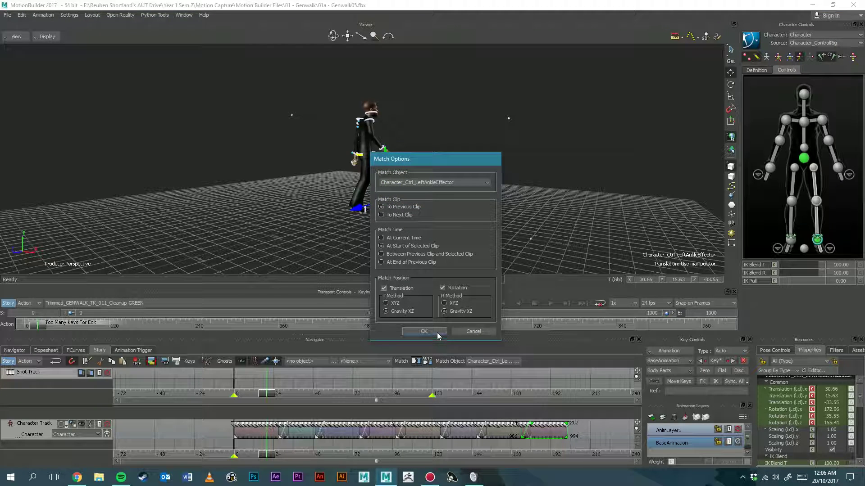
left_click(436, 332)
Step: Play the eight-clip walk from its start and examine the character's travel across and beyond the grid from a wider view
left_click_drag(266, 460, 253, 457)
left_click_drag(397, 197, 431, 198, "alt")
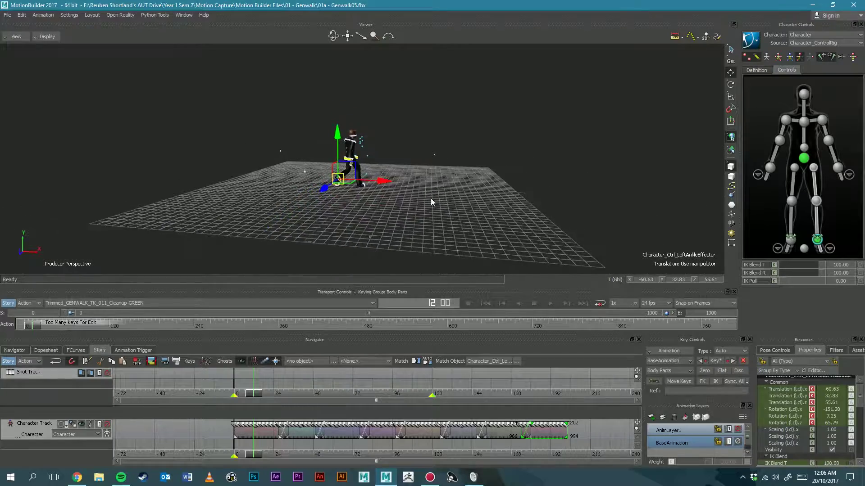
right_click_drag(431, 198, 334, 189, "alt")
middle_click_drag(432, 207, 338, 209, "alt")
left_click_drag(443, 206, 399, 228, "alt")
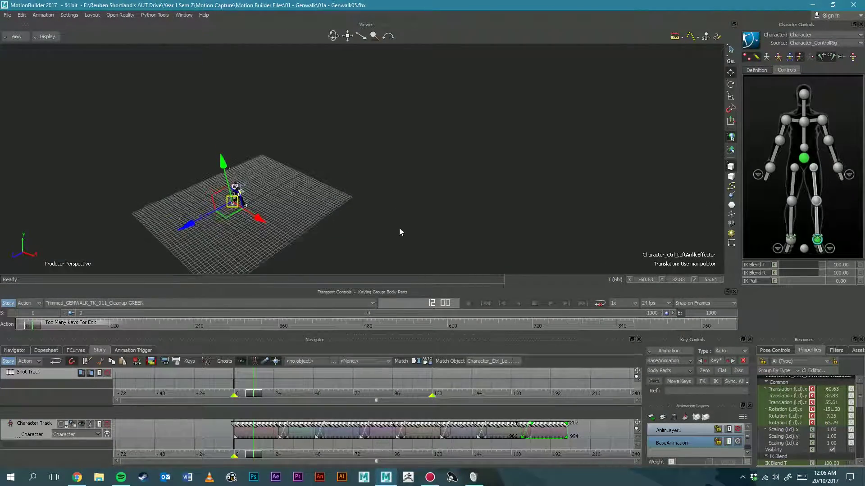
middle_click_drag(399, 228, 370, 181, "alt")
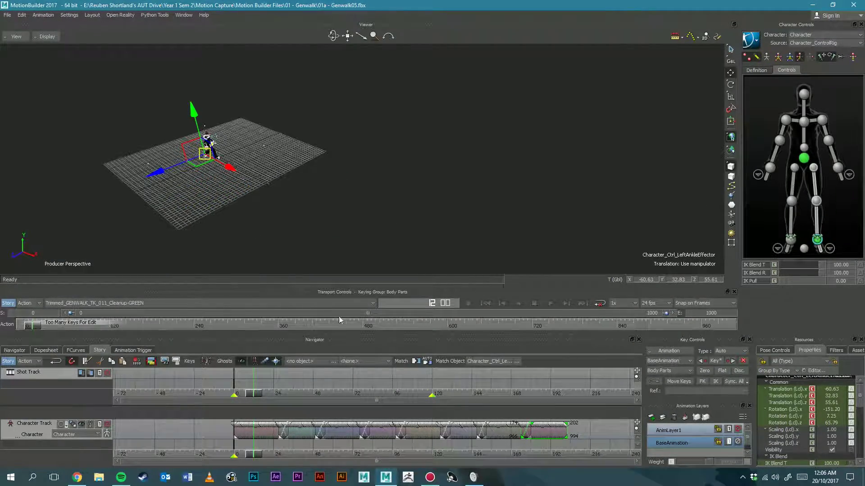
left_click(32, 331)
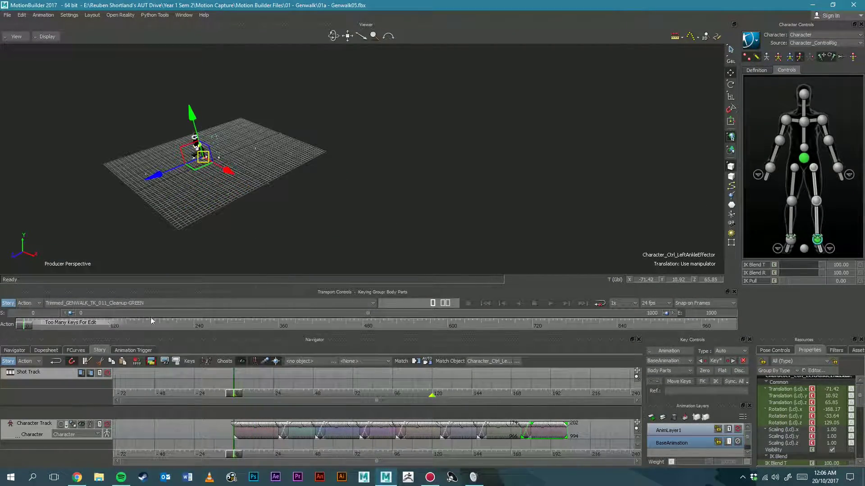
left_click(549, 303)
left_click(364, 111)
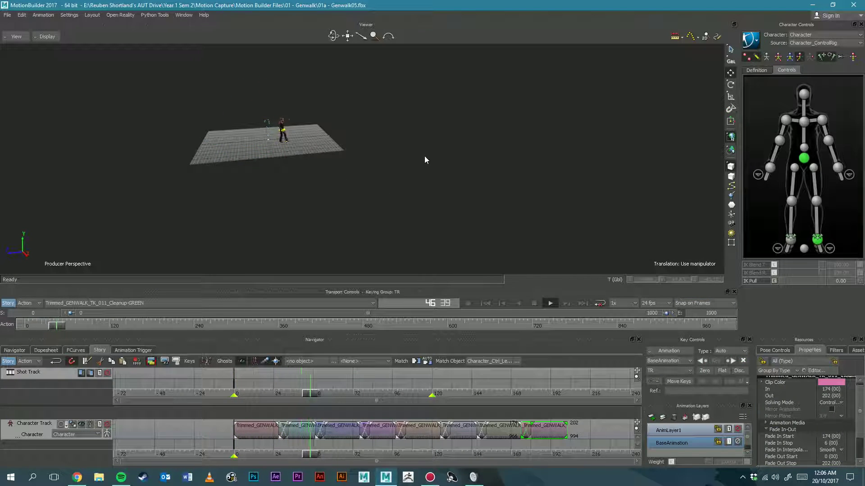
middle_click_drag(424, 156, 414, 169, "alt")
right_click_drag(414, 169, 330, 189, "alt")
left_click_drag(331, 189, 299, 187, "alt")
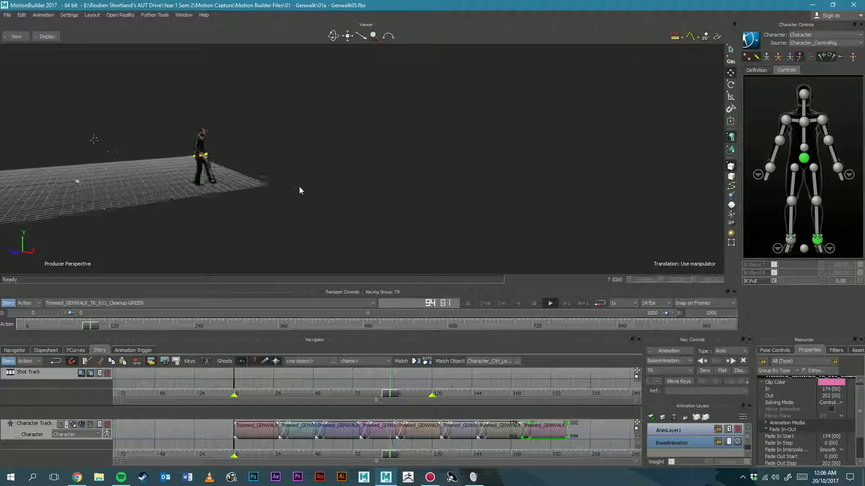
right_click_drag(299, 187, 335, 189, "alt")
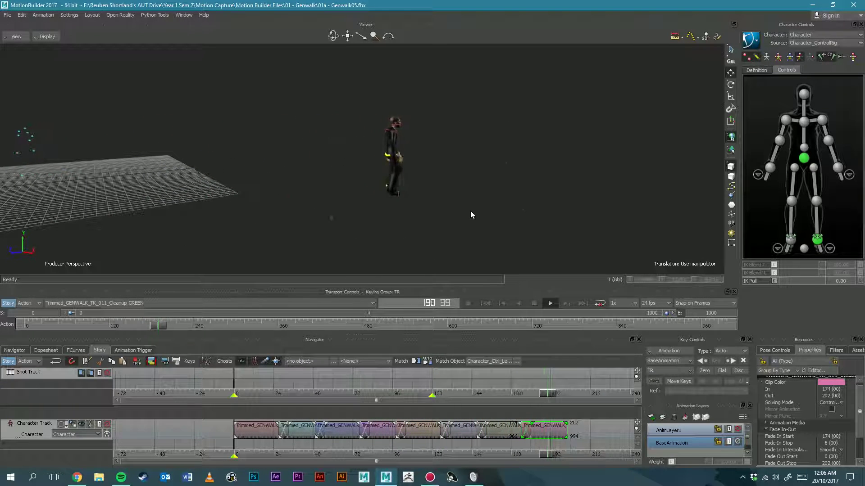
Step: Replay the later clips of the walk past the end of the last clip to check the continuous motion
left_click(606, 456)
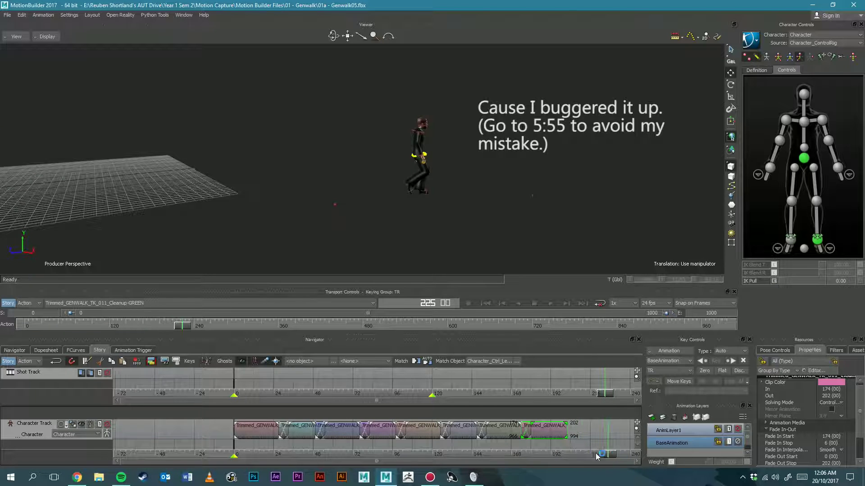
left_click_drag(595, 453, 355, 454)
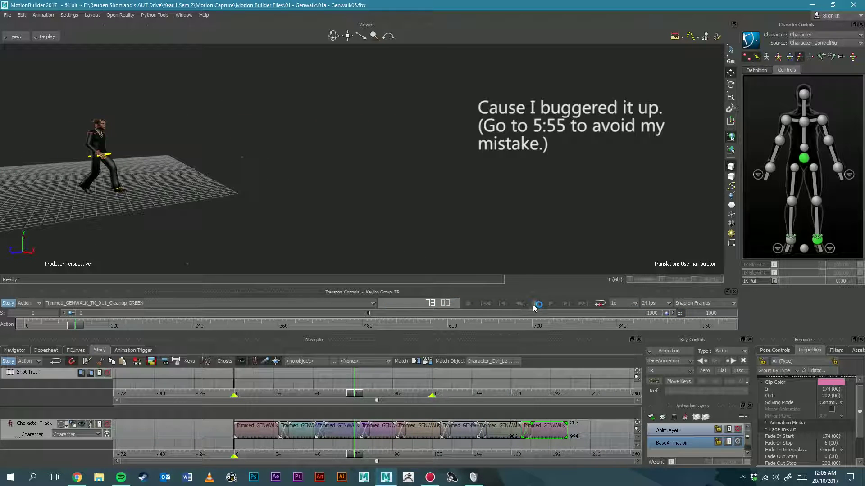
left_click(551, 304)
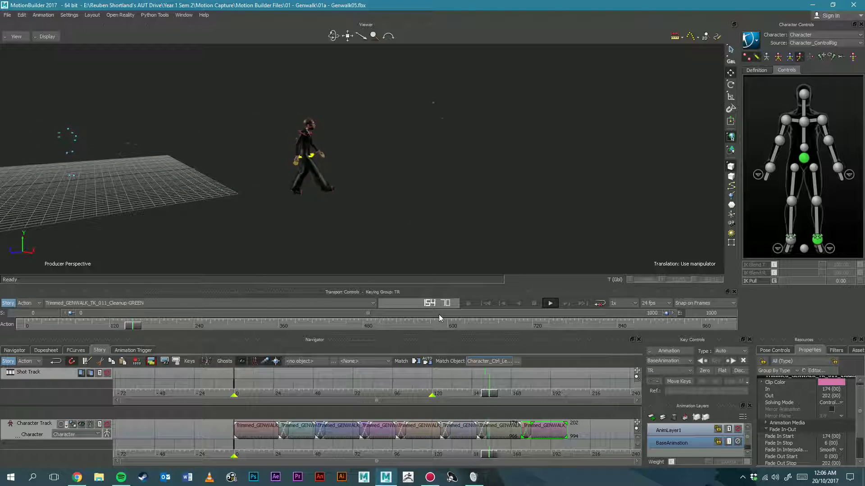
left_click(535, 304)
left_click_drag(522, 243, 504, 237, "alt")
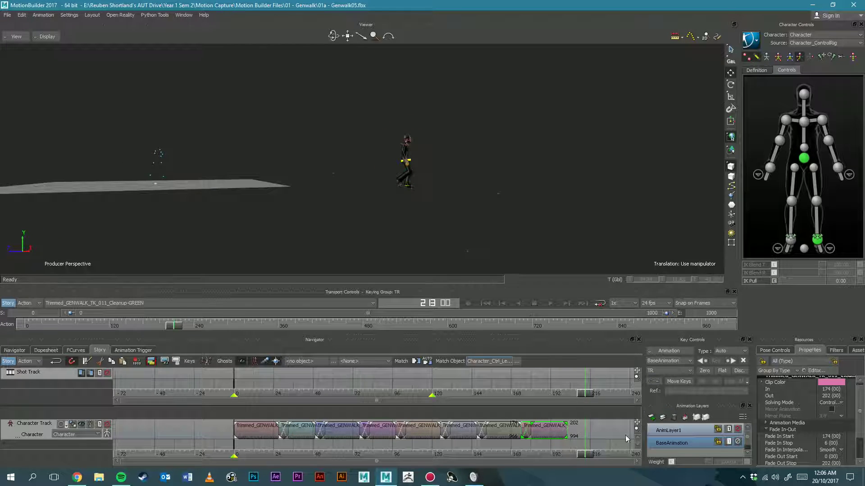
Step: Scrub the walk back to frame 27 and select the character track, viewing the character from a raised angle
left_click_drag(586, 456, 278, 456)
left_click_drag(599, 443, 237, 415)
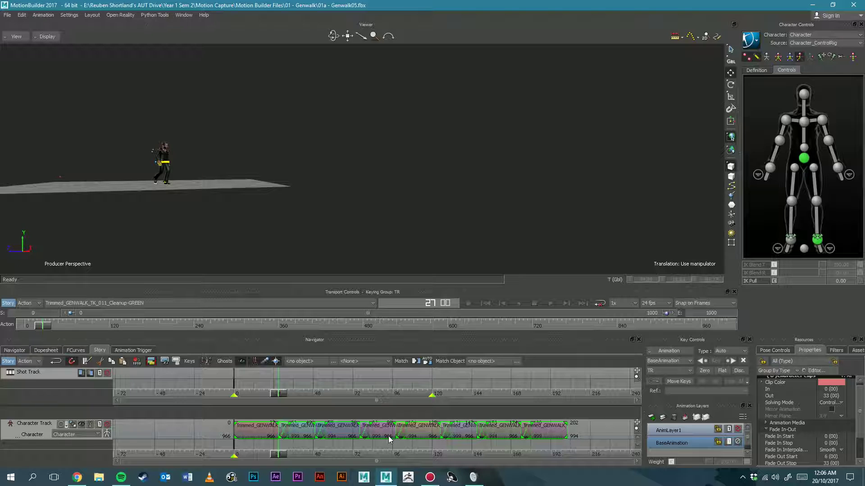
left_click(599, 428)
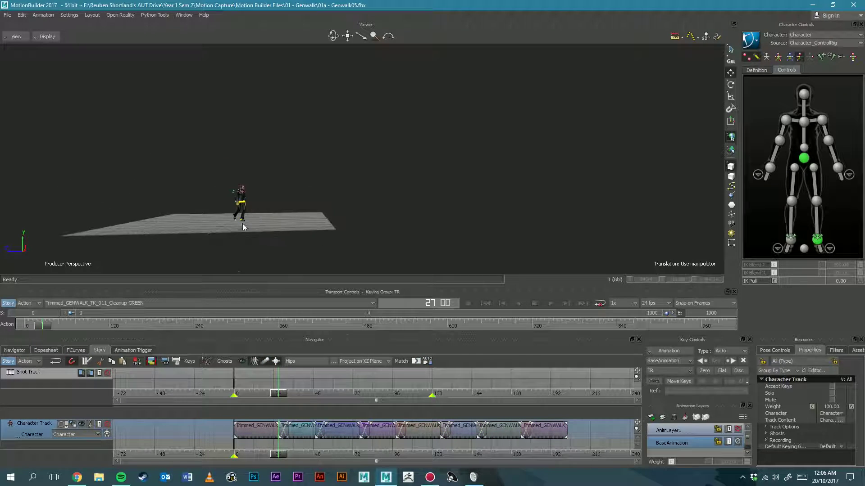
left_click_drag(242, 224, 332, 227, "ctrl+shift")
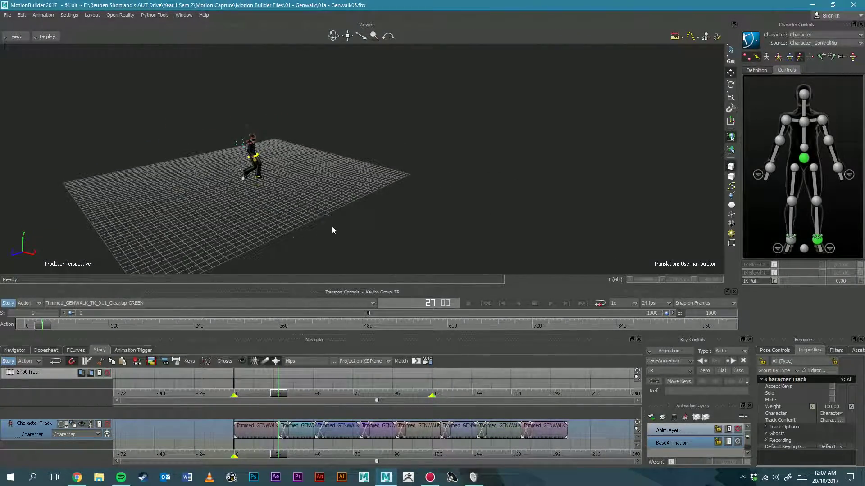